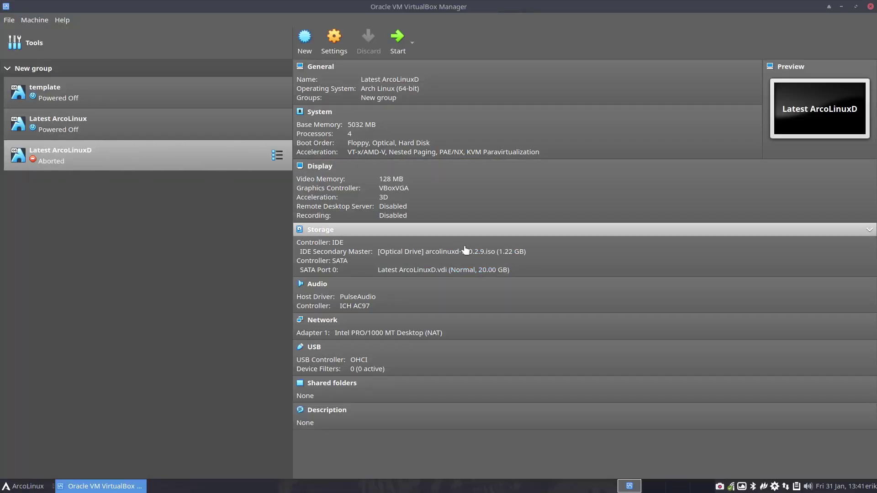
Start the Latest ArcoLinuxD virtual machine from the VirtualBox Manager list.
double_click(219, 151)
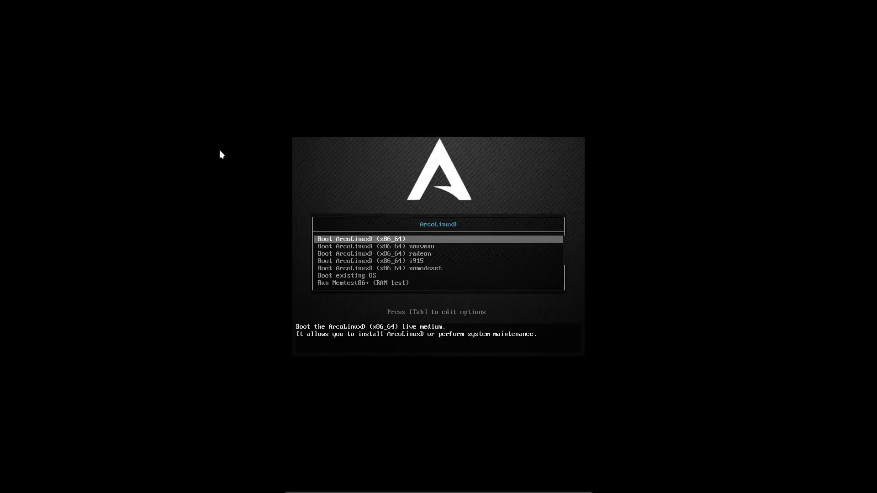
Browse the boot entries and view the nouveau entry's kernel options, removing stray text.
key(Down)
key(Down)
key(Down)
key(Down)
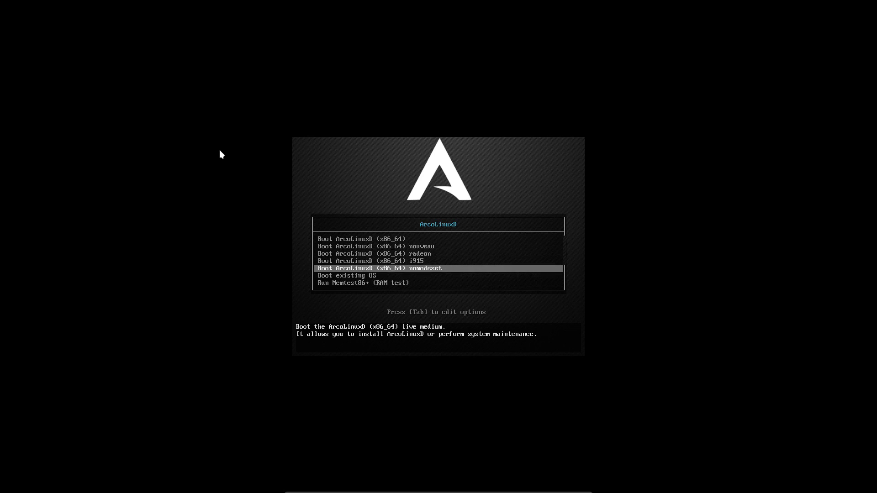
key(Up)
key(Up)
key(Up)
key(Up)
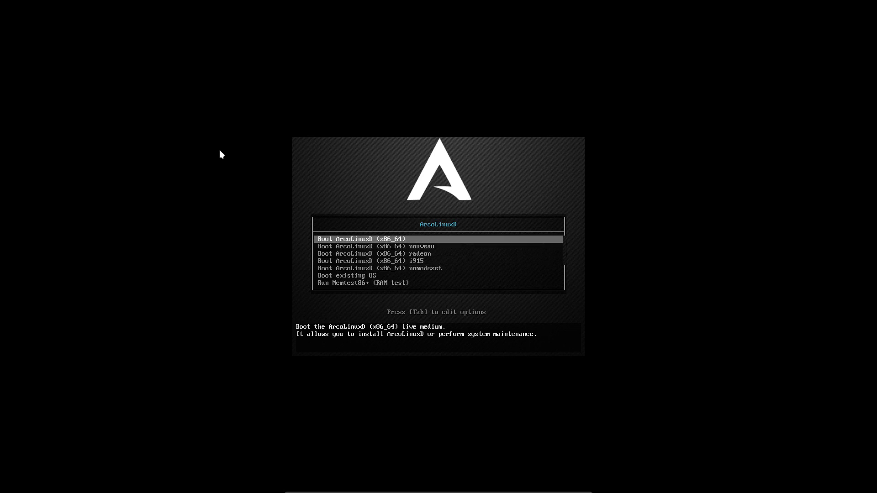
key(Down)
key(Up)
key(Down)
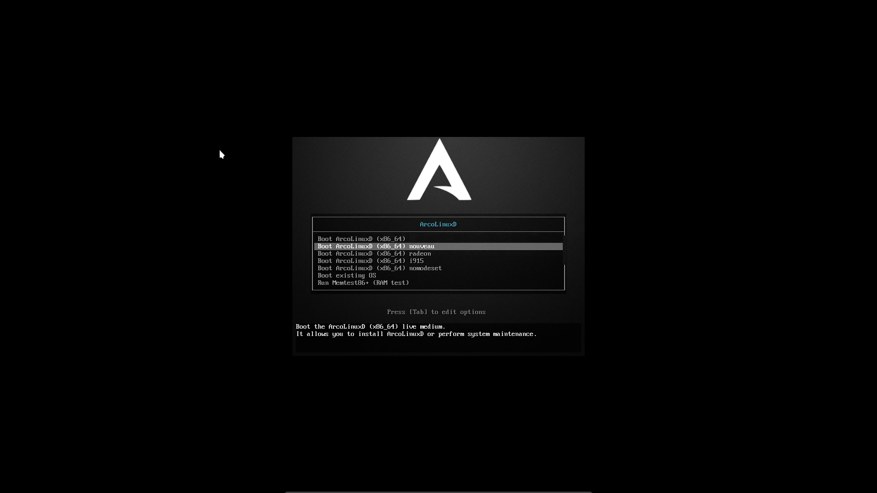
key(Tab)
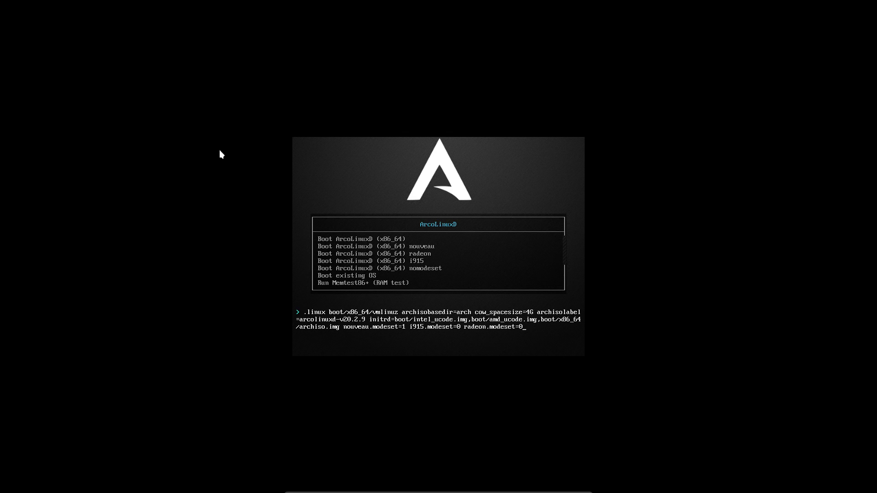
text(erik)
key(BackSpace)
key(BackSpace)
key(BackSpace)
key(BackSpace)
Leave the kernel options unchanged and boot the default Boot ArcoLinuxD (x86_64) entry.
key(Escape)
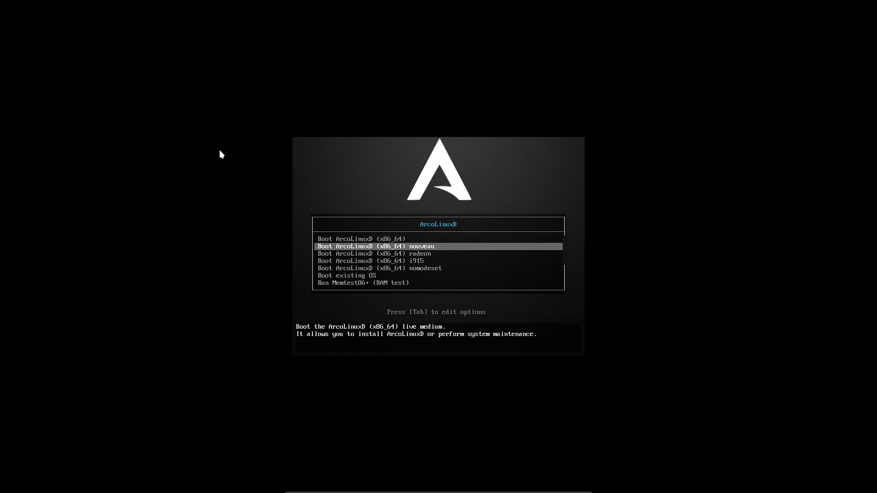
key(Up)
key(Return)
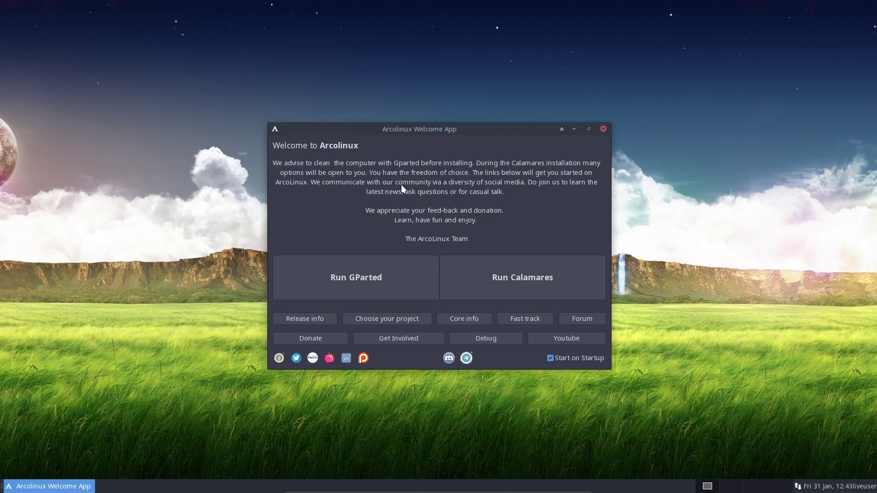
Launch GParted and select the /dev/sda1 partition on disk /dev/sda.
click(383, 271)
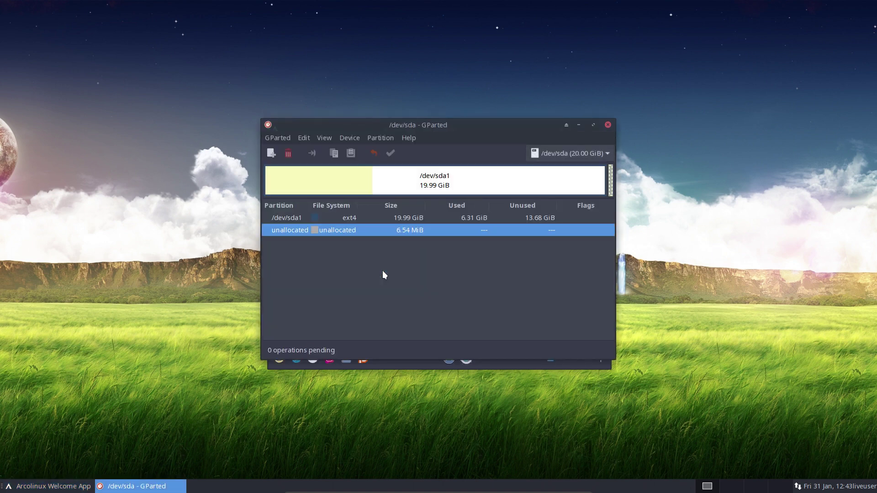
click(326, 181)
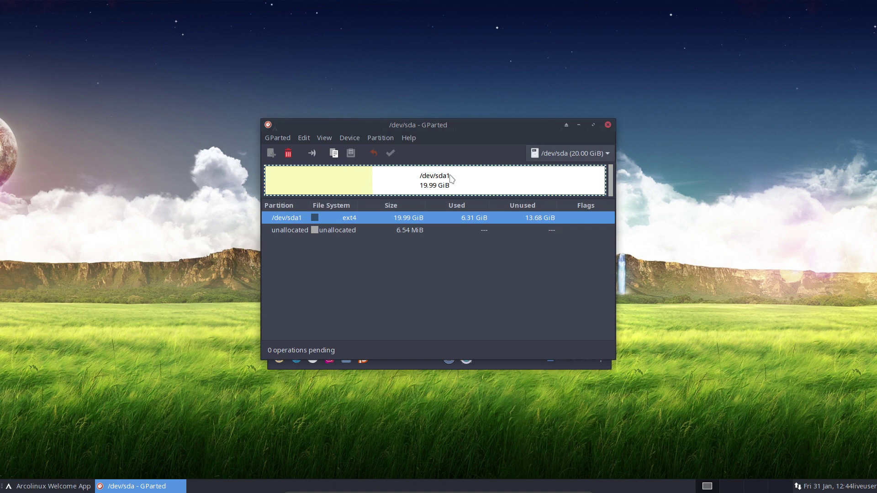
click(588, 155)
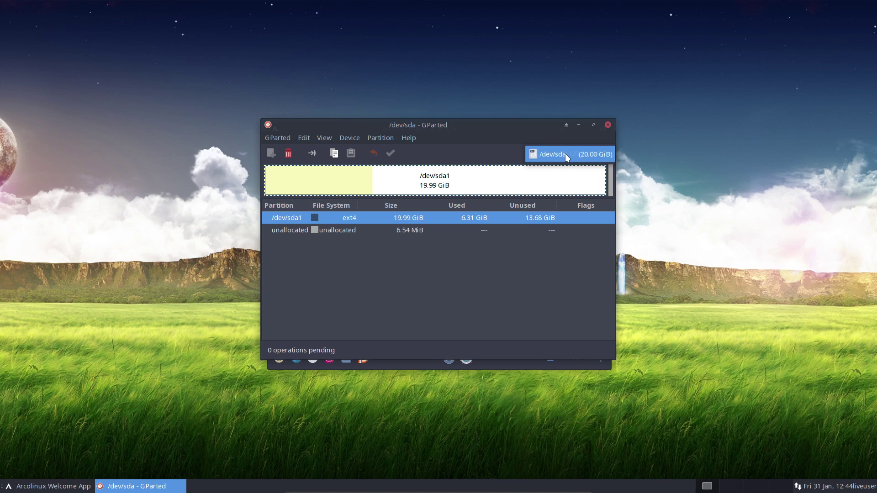
click(565, 153)
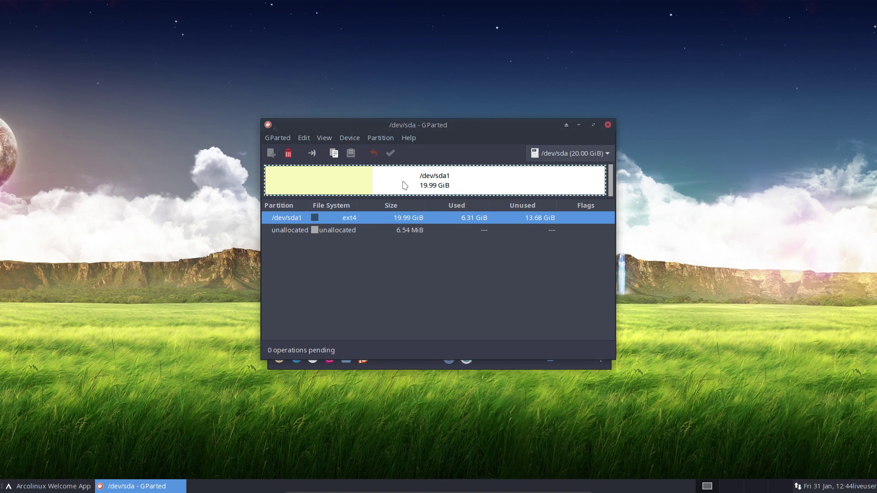
click(342, 232)
click(355, 217)
Delete /dev/sda1, apply the change to the disk, and close GParted.
click(288, 154)
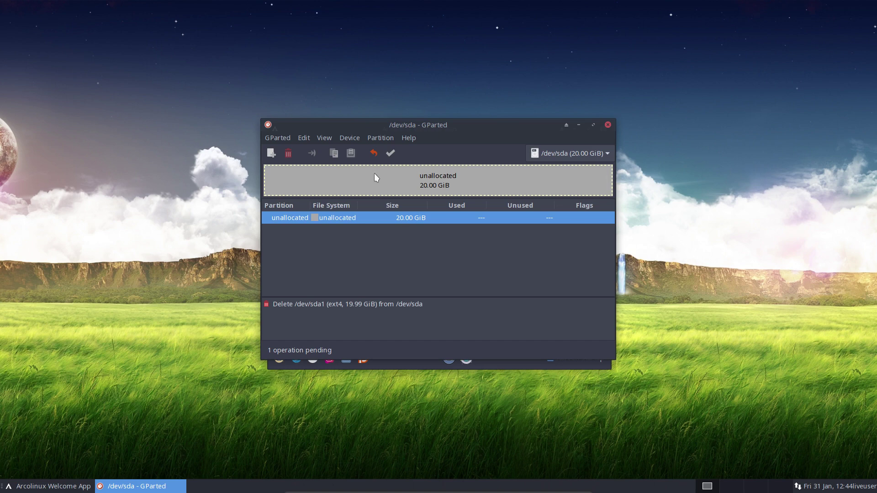
click(391, 154)
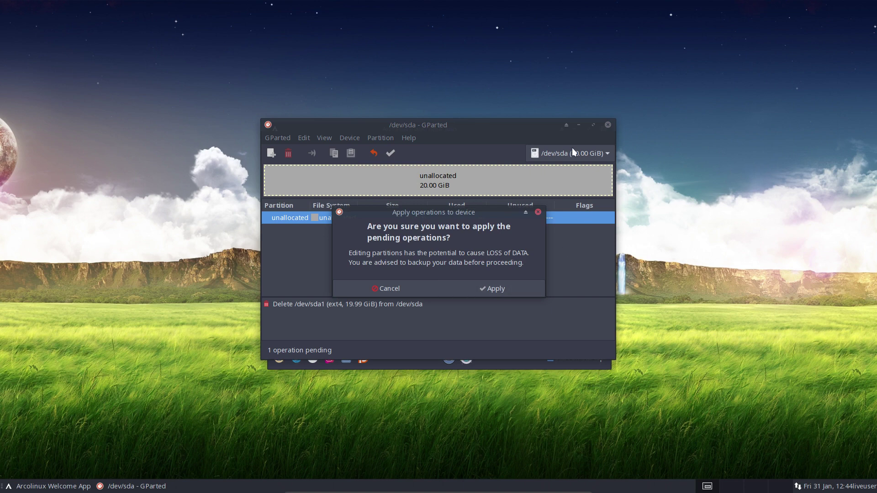
click(497, 289)
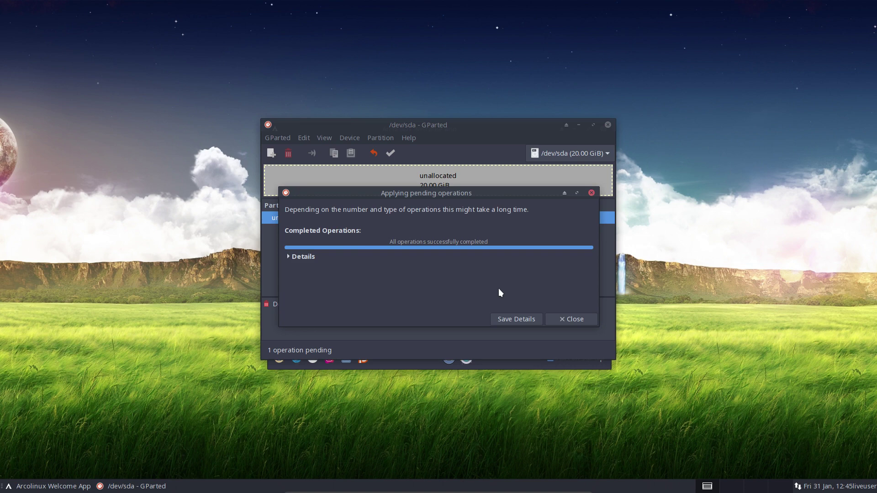
click(564, 320)
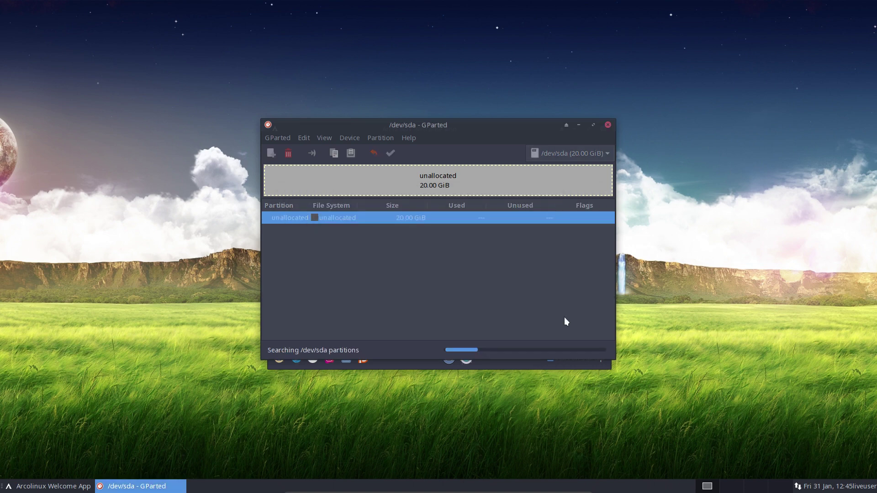
click(608, 125)
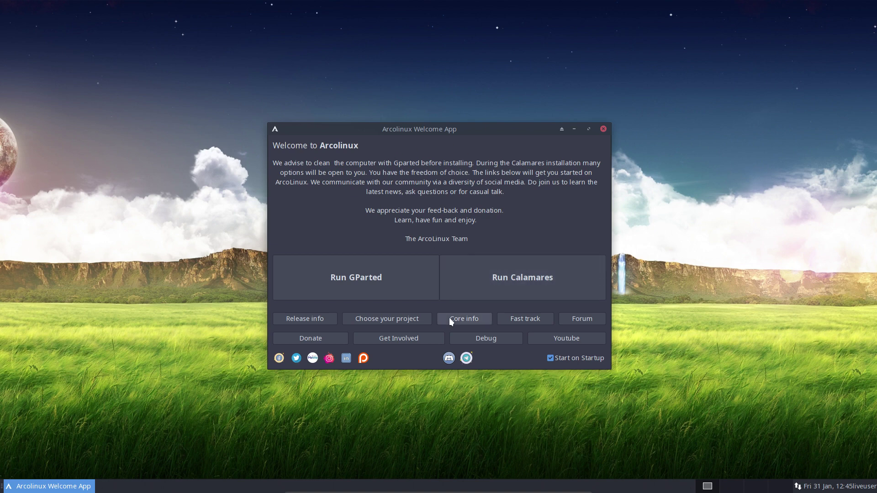
right_click(797, 487)
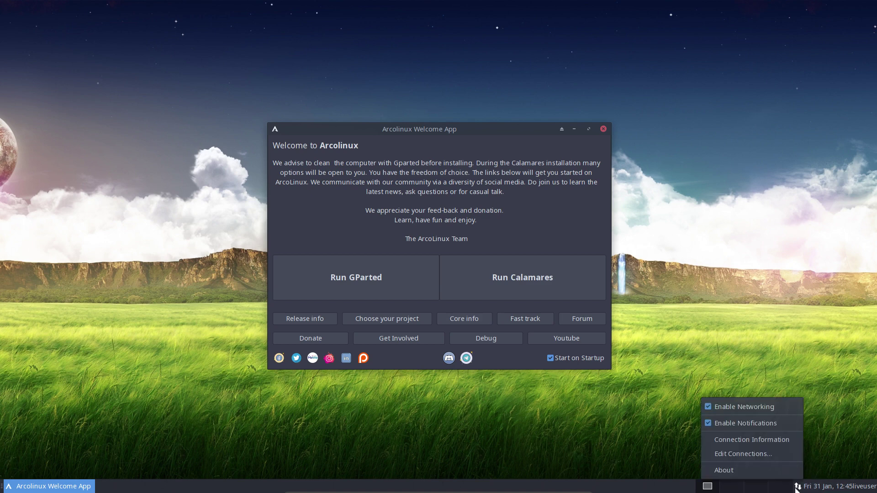
click(755, 406)
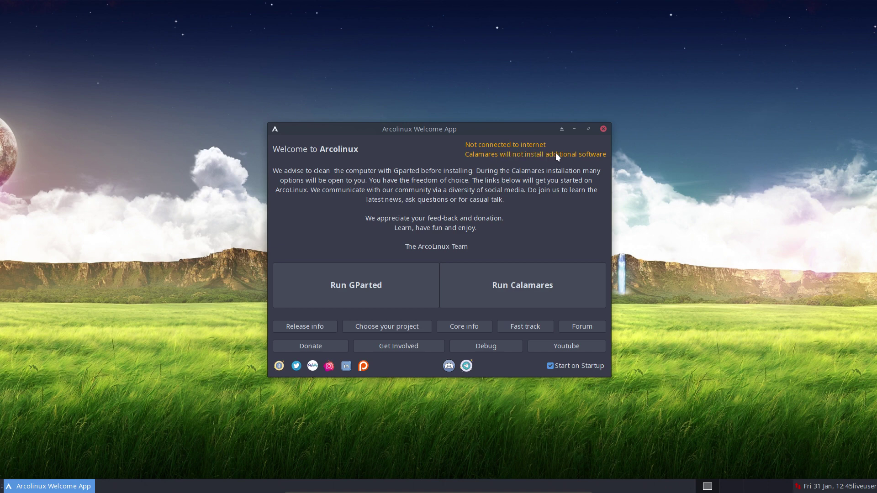
right_click(798, 487)
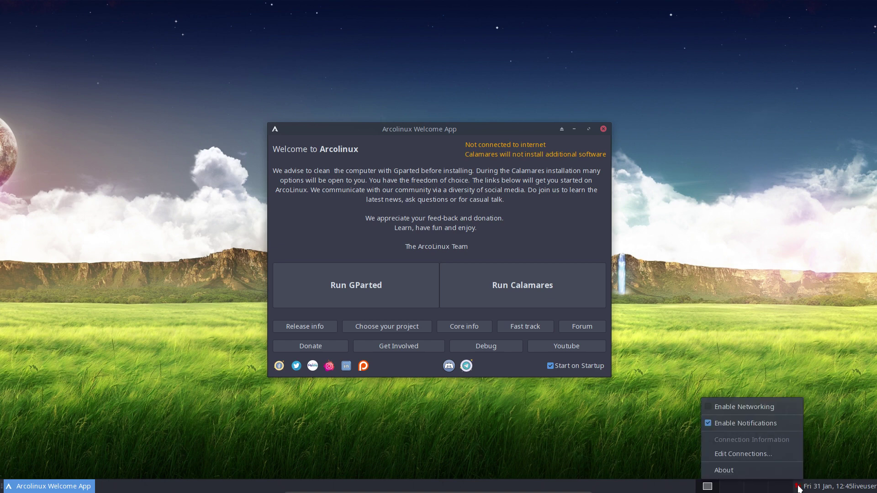
click(724, 407)
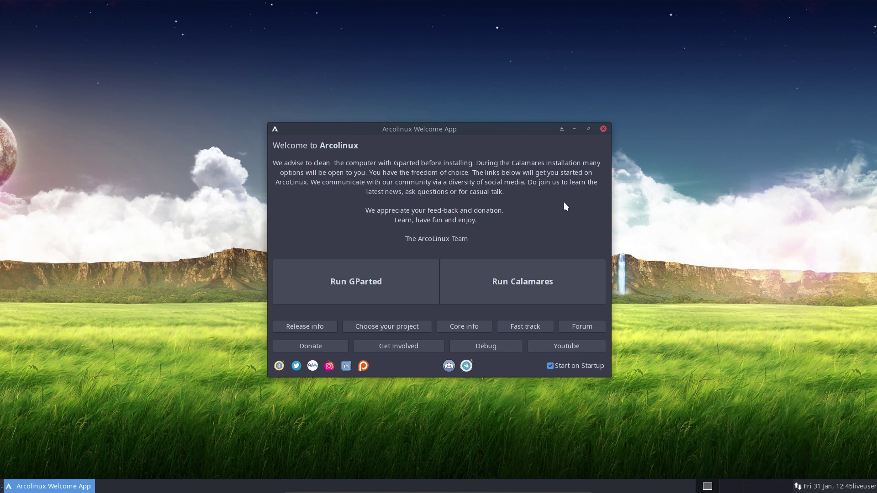
Launch the Calamares installer and view its version information.
click(535, 283)
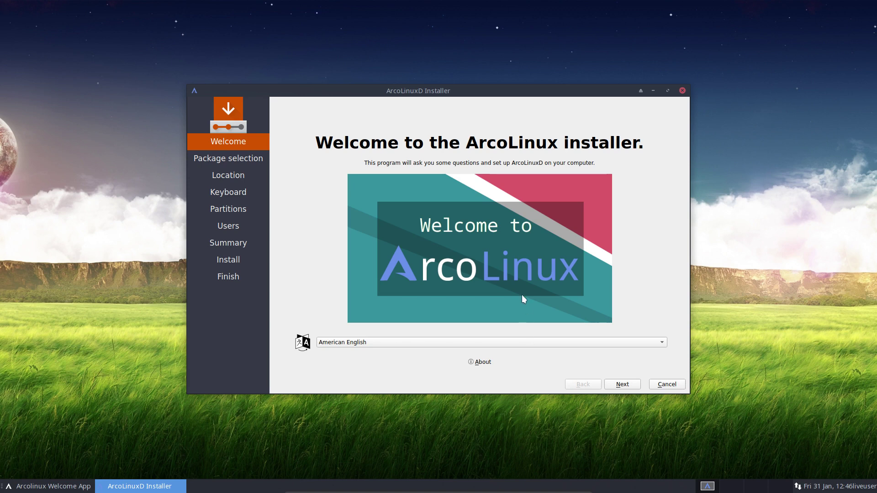
click(483, 363)
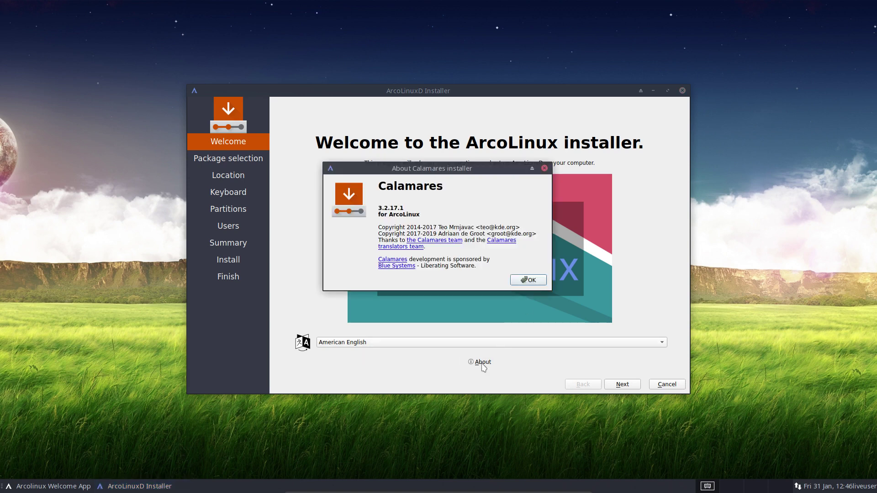
click(528, 280)
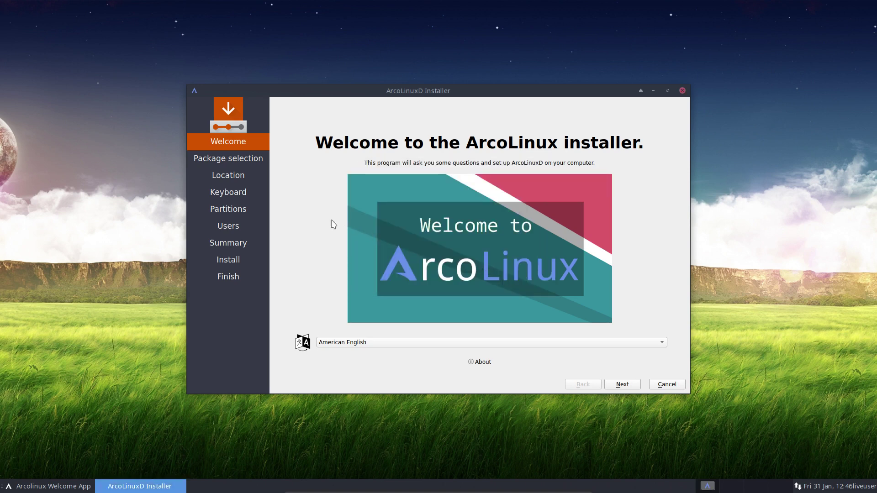
Peek at package selection with Libre Office Fresh expanded, then return to the Welcome page.
click(631, 383)
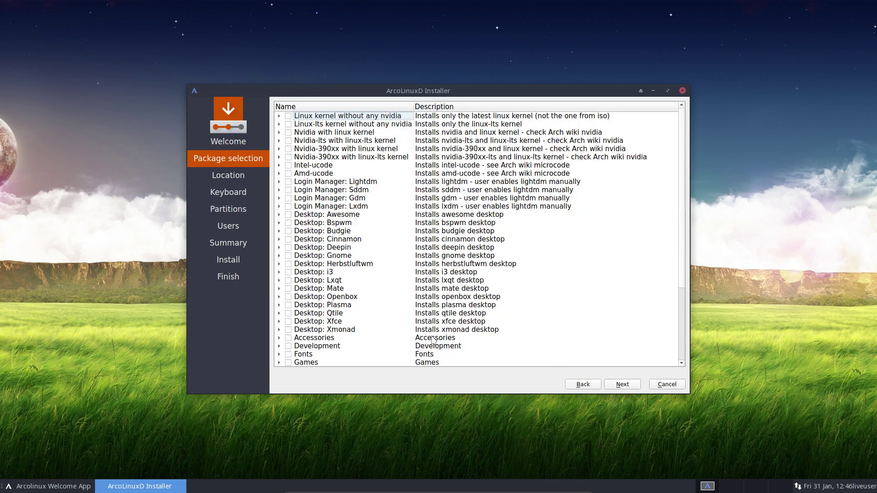
scroll(384, 331, down, 4)
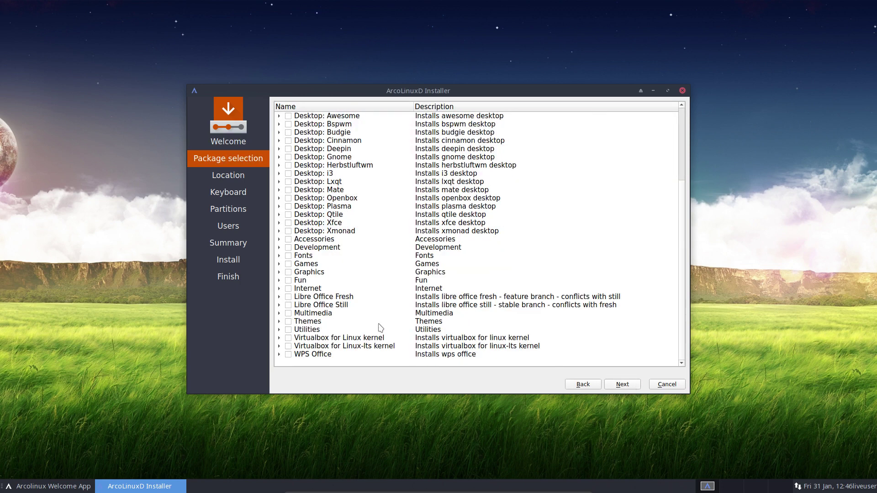
click(279, 297)
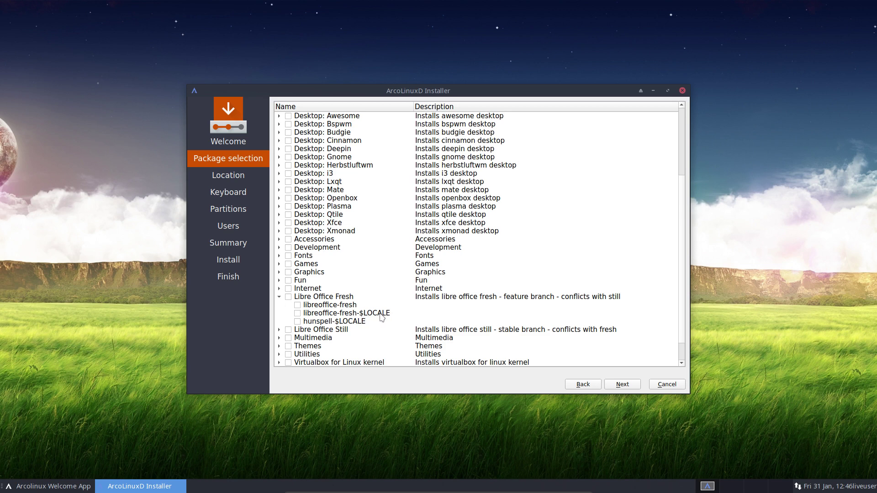
click(589, 386)
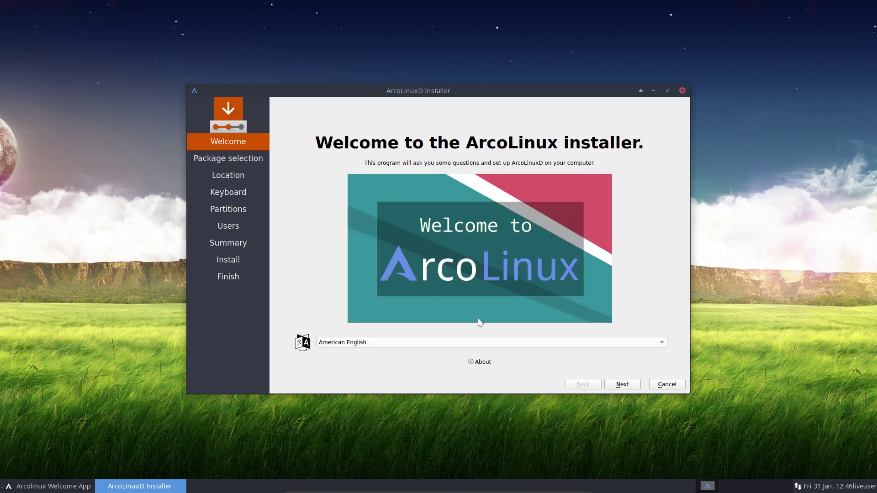
Preview esperanto, Hungarian and Basque, then set the installer language back to American English.
click(370, 344)
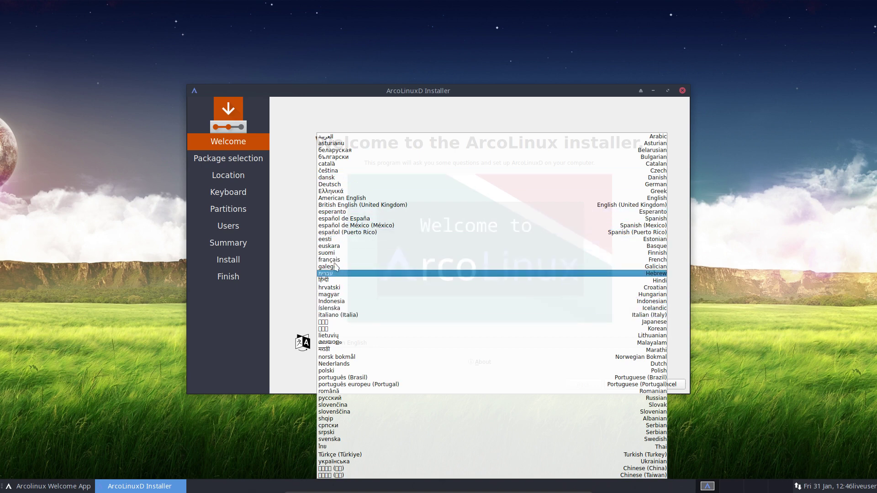
click(322, 212)
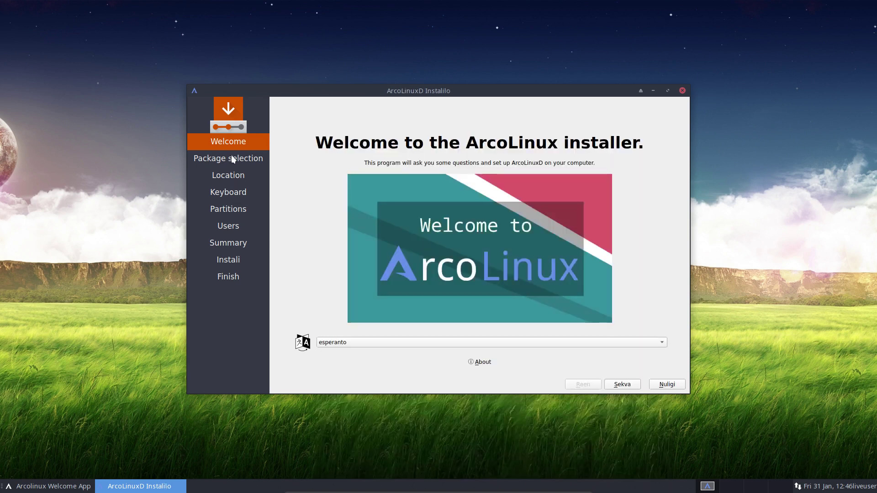
click(345, 346)
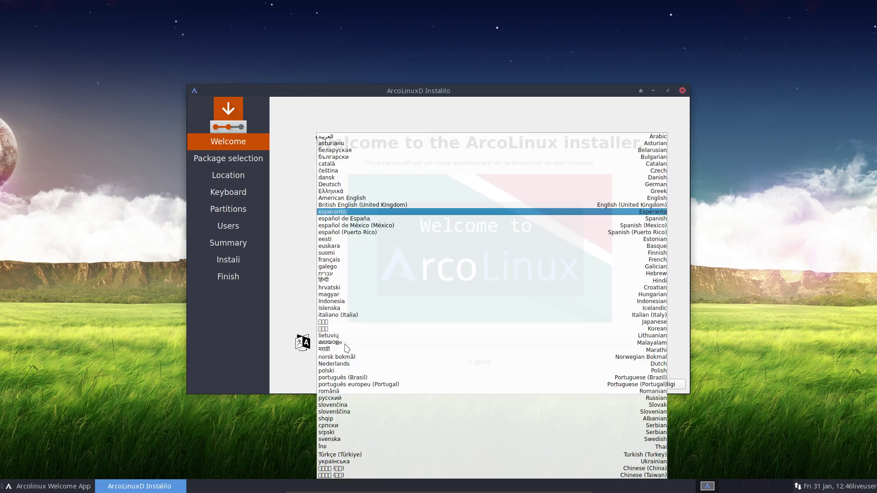
click(355, 294)
click(358, 342)
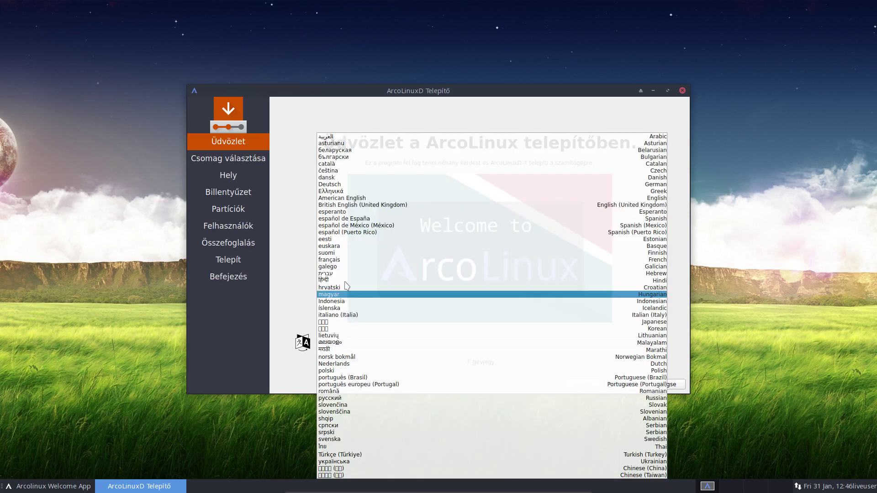
click(343, 248)
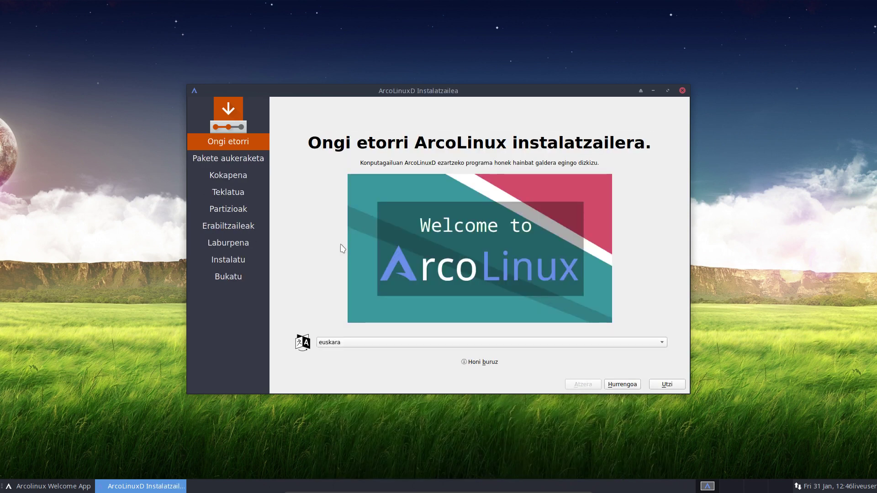
click(343, 342)
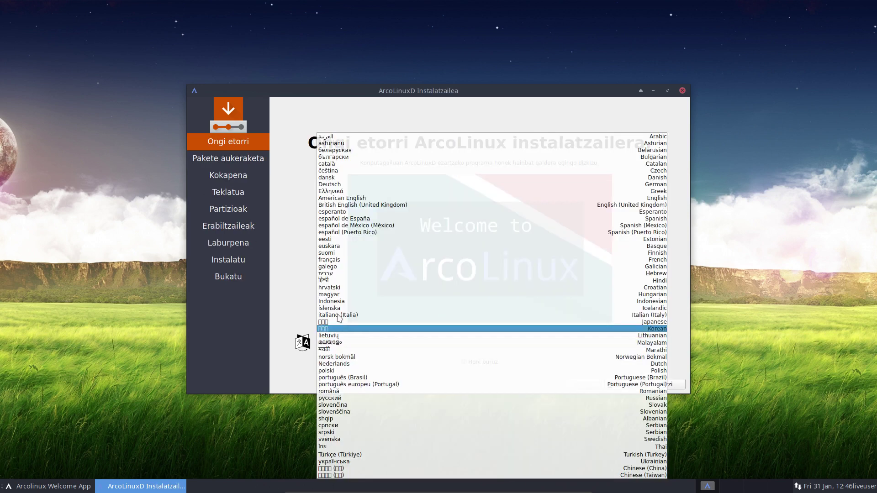
click(345, 198)
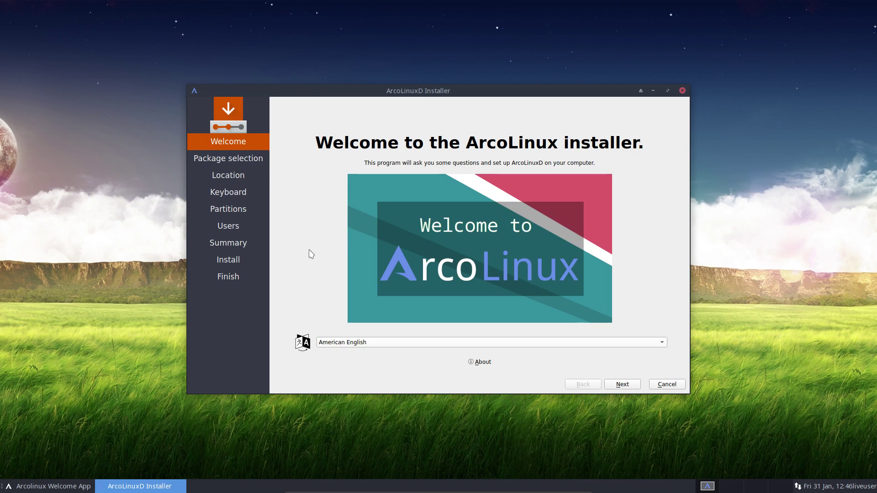
Go to package selection, collapse Libre Office Fresh, and move the installer window to the screen top.
click(629, 385)
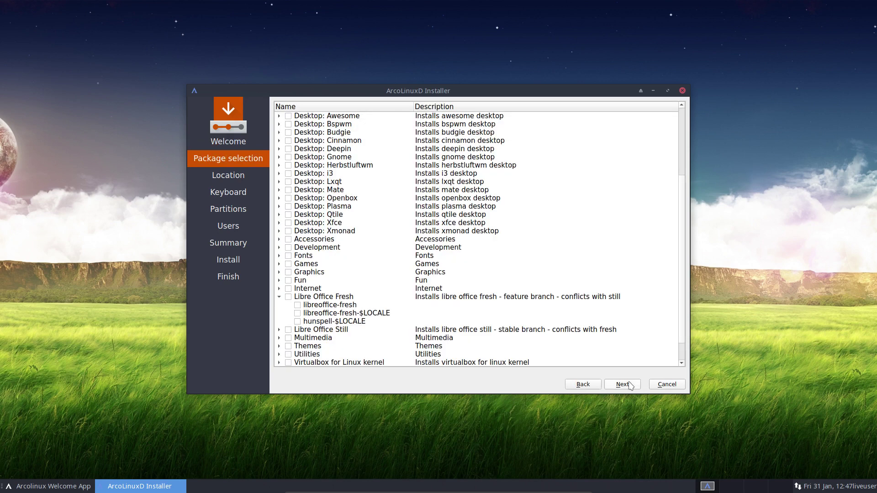
scroll(358, 211, up, 4)
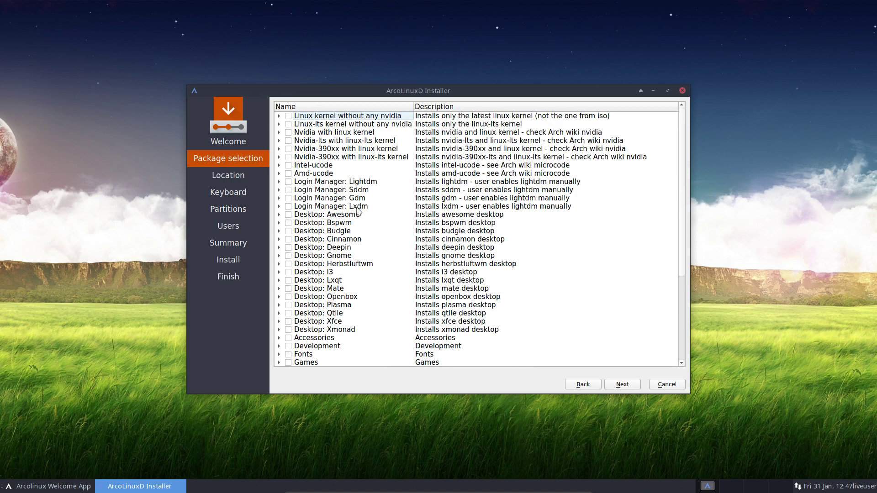
scroll(359, 211, down, 5)
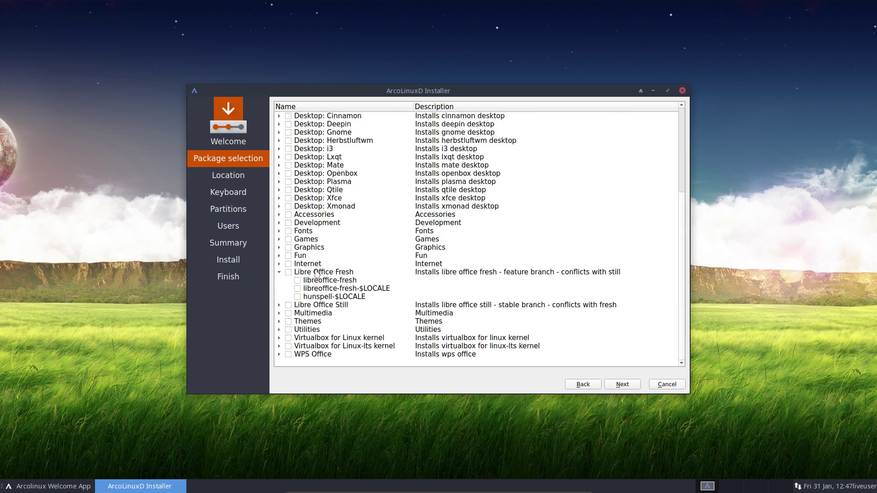
click(279, 273)
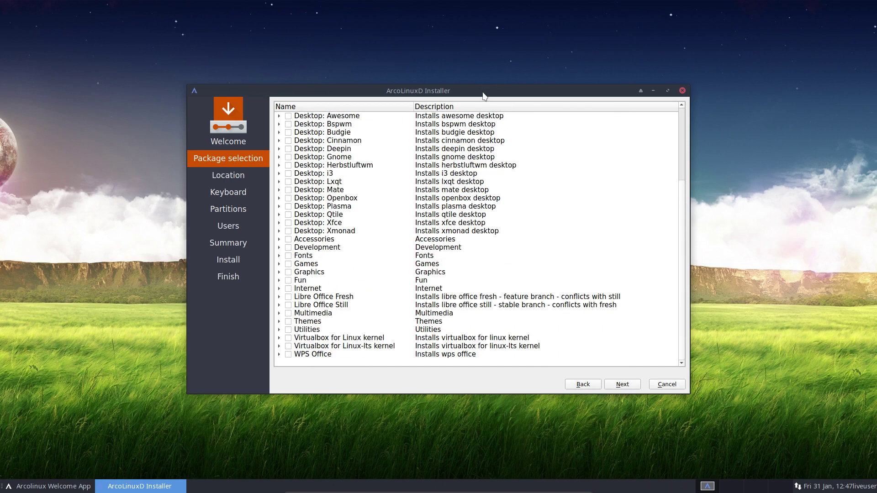
drag(482, 92, 492, 11)
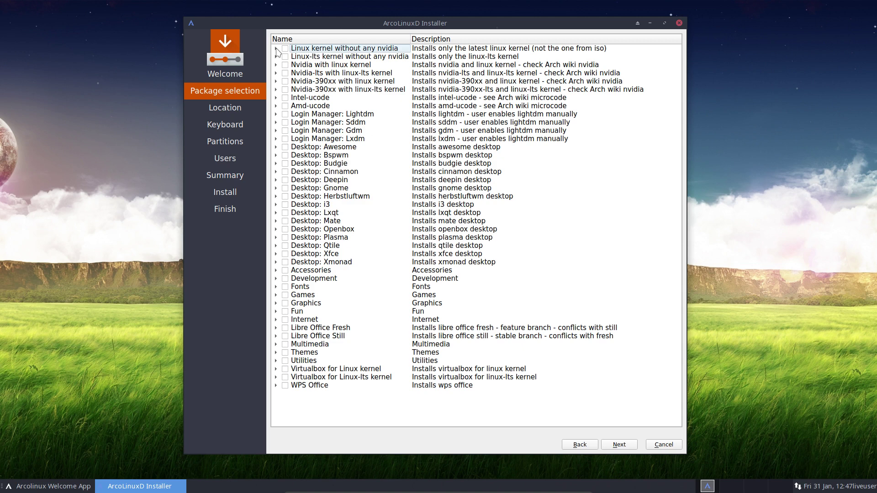
click(277, 50)
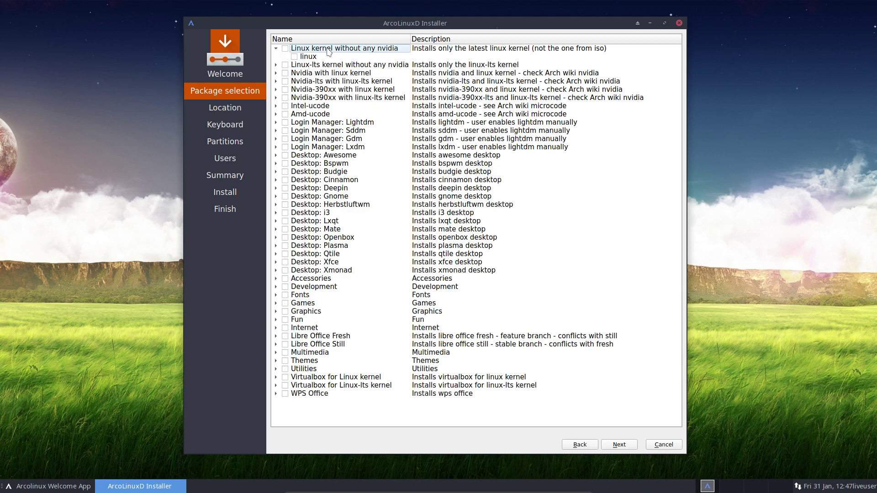
right_click(106, 177)
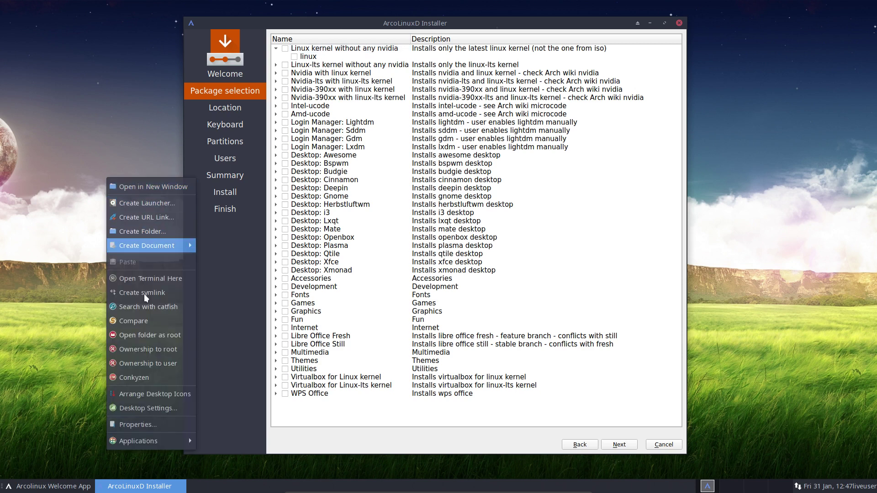
click(163, 278)
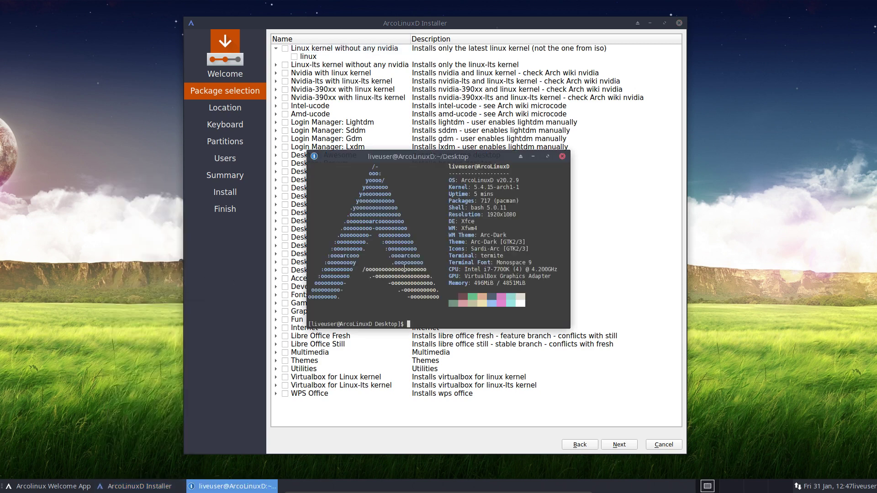
drag(474, 188, 515, 188)
click(562, 156)
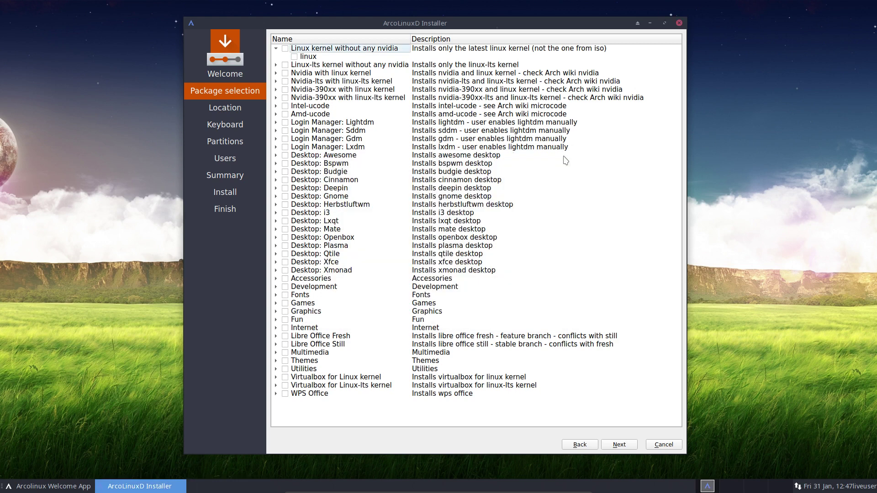
click(286, 50)
click(282, 49)
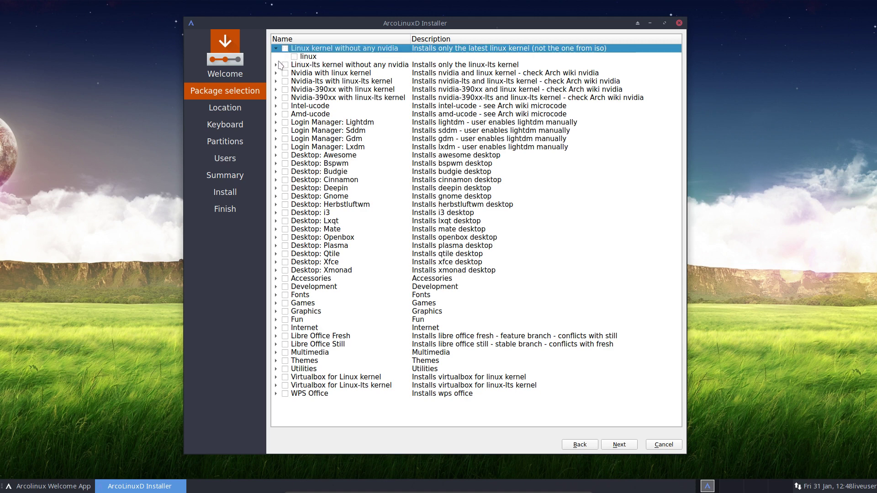
click(276, 49)
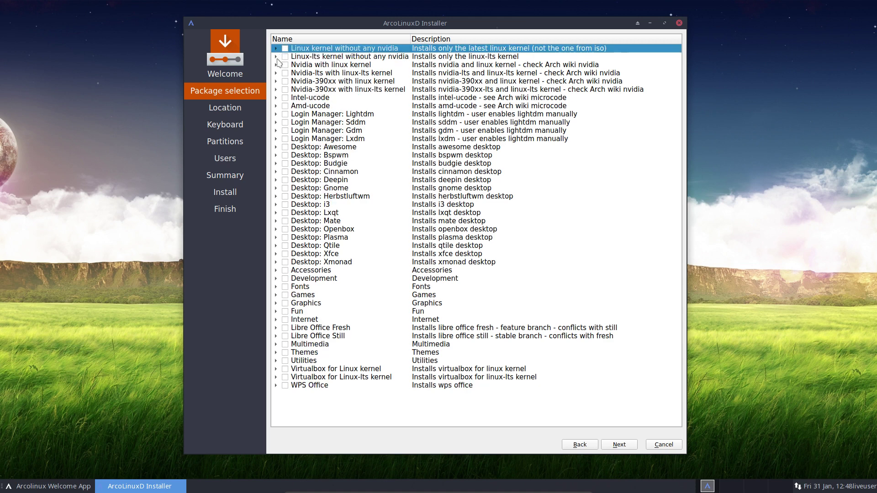
click(276, 57)
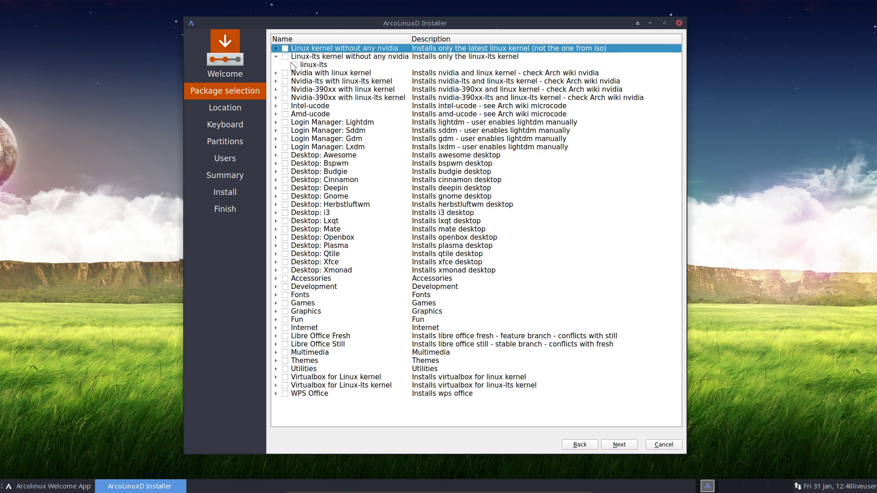
click(293, 65)
click(294, 65)
click(275, 56)
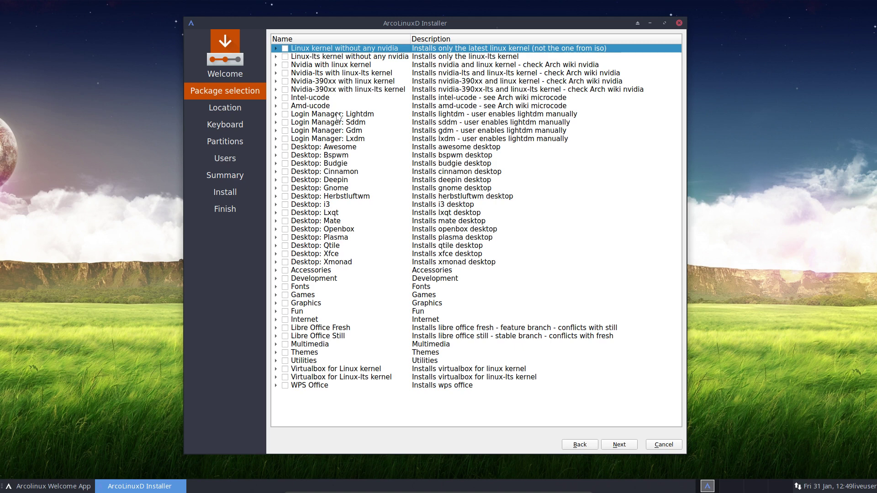
Tick and expand Login Manager: Sddm to inspect it, then untick and collapse it.
click(285, 123)
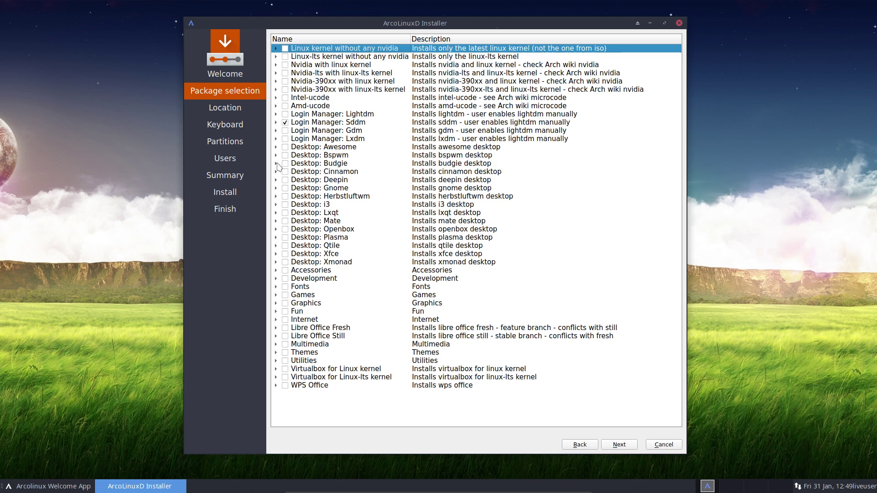
click(276, 122)
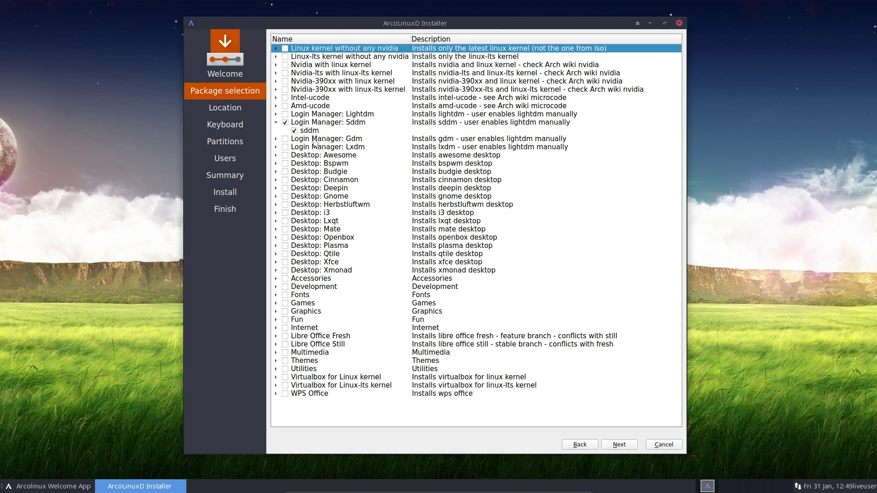
click(285, 123)
click(277, 122)
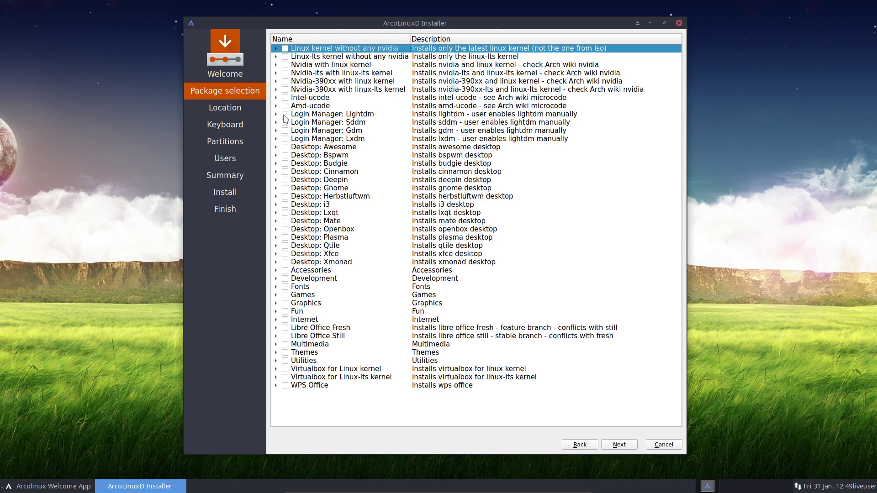
Tick Lightdm, Sddm, Gdm and Lxdm, then untick Lxdm, Gdm and Sddm, keeping only Lightdm.
click(285, 114)
click(286, 123)
click(286, 130)
click(286, 139)
click(286, 138)
click(285, 132)
click(285, 124)
click(276, 148)
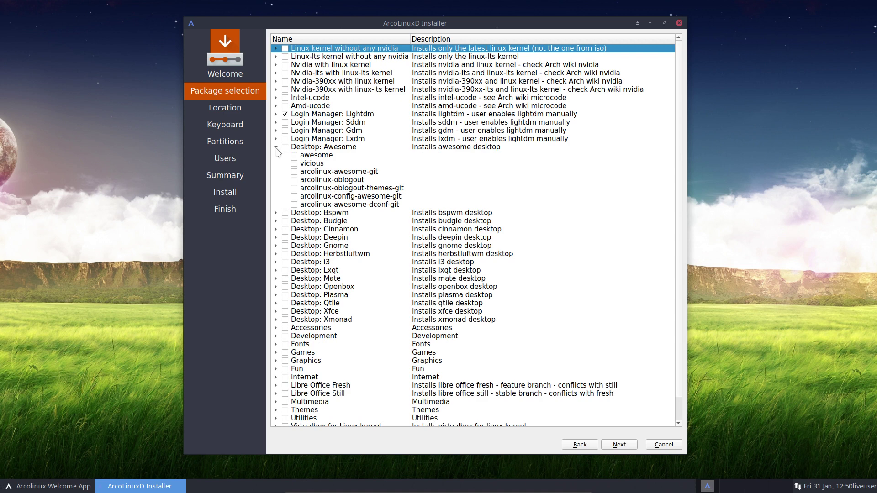
click(276, 147)
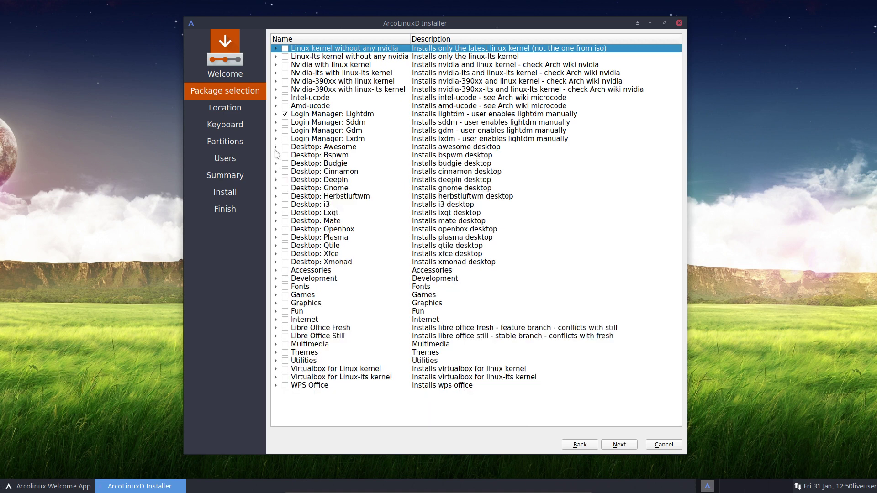
click(276, 147)
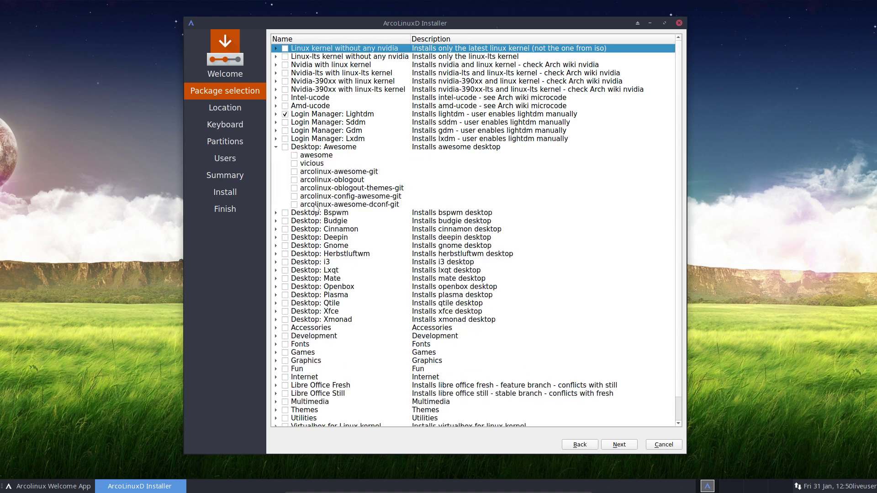
click(276, 147)
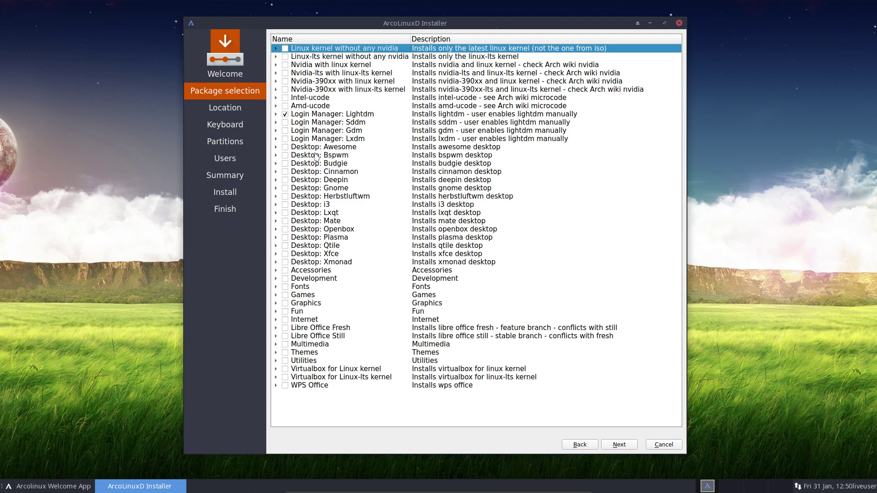
click(276, 237)
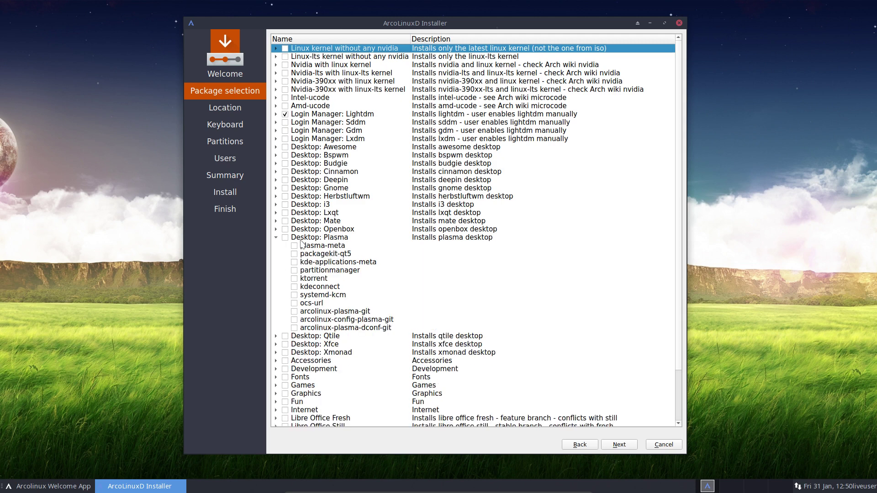
click(276, 238)
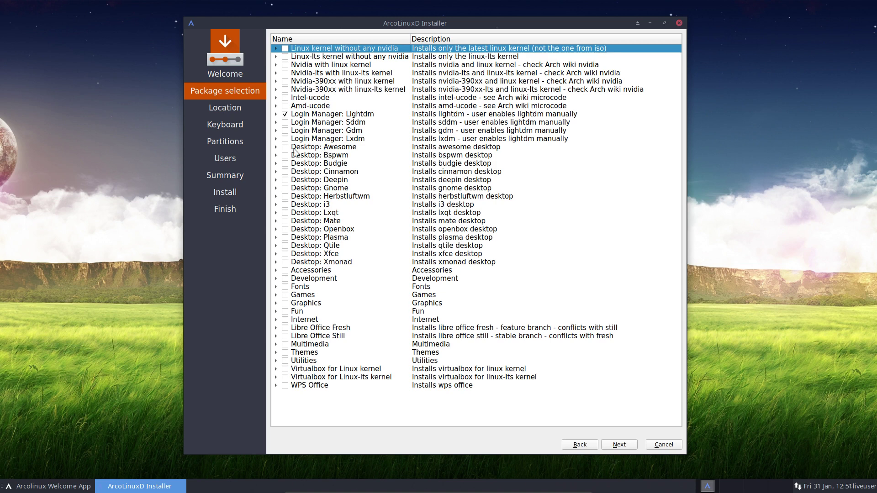
Expand Desktop: Xfce and untick arcolinux-xfce-git and arcolinux-config-xfce-git.
click(276, 254)
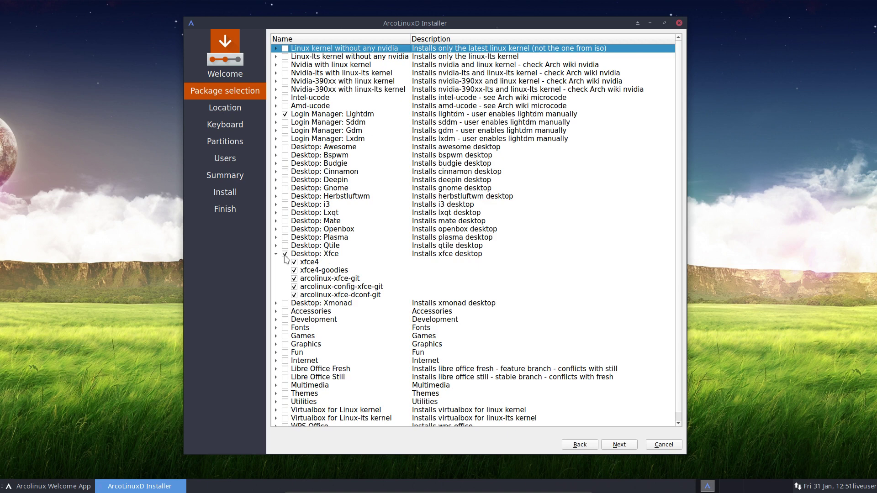
click(294, 279)
click(294, 287)
Expand and tick Desktop: Mate, then untick arcolinux-mate-dconf-git.
click(276, 222)
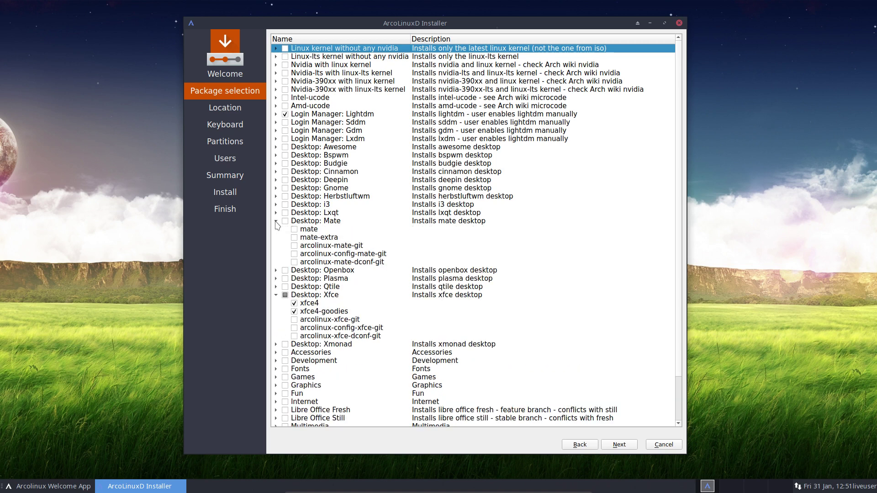
click(285, 222)
click(295, 262)
Untick arcolinux-config-mate-git and arcolinux-mate-git, then collapse the Mate and Xfce groups.
click(294, 254)
click(294, 246)
scroll(323, 407, down, 1)
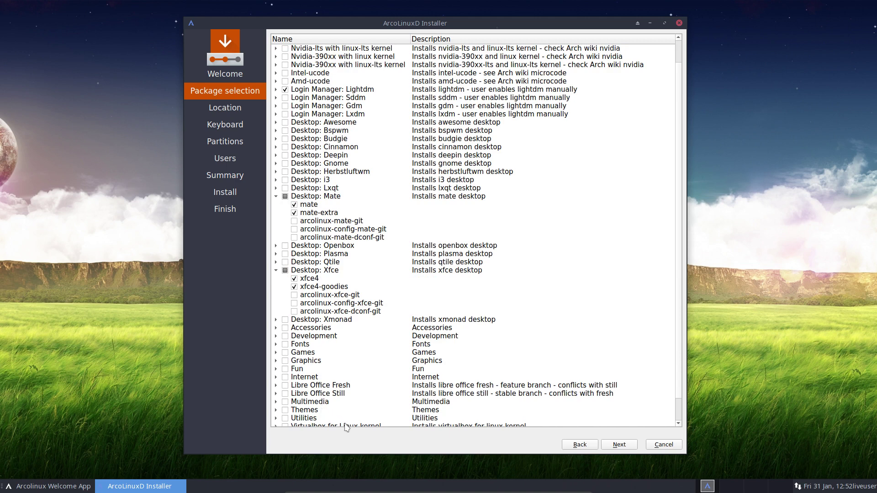
click(276, 196)
click(276, 252)
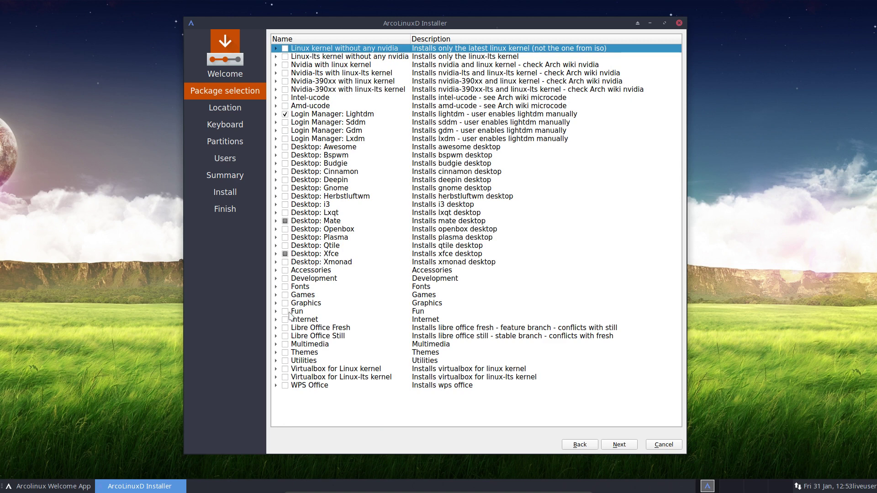
Tick chromium under Internet, collapse the category, and advance to the Location step.
click(276, 320)
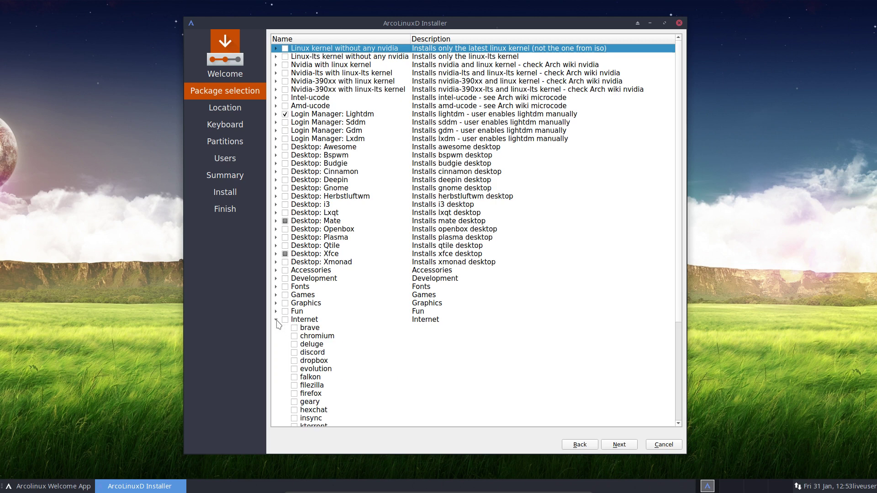
click(294, 336)
scroll(400, 342, down, 2)
click(277, 271)
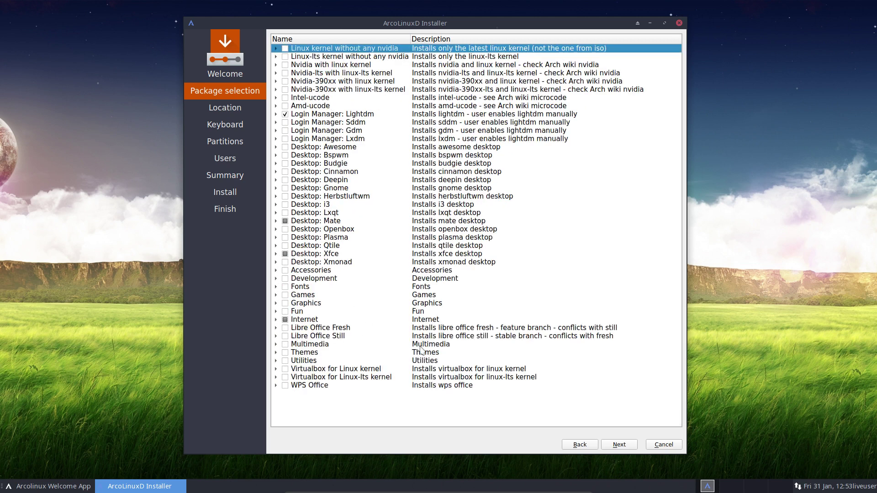
click(620, 445)
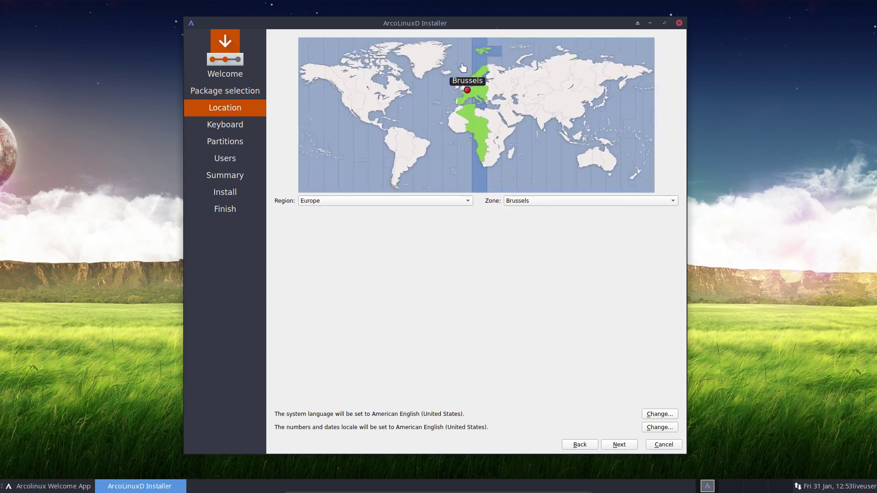
click(362, 86)
click(380, 97)
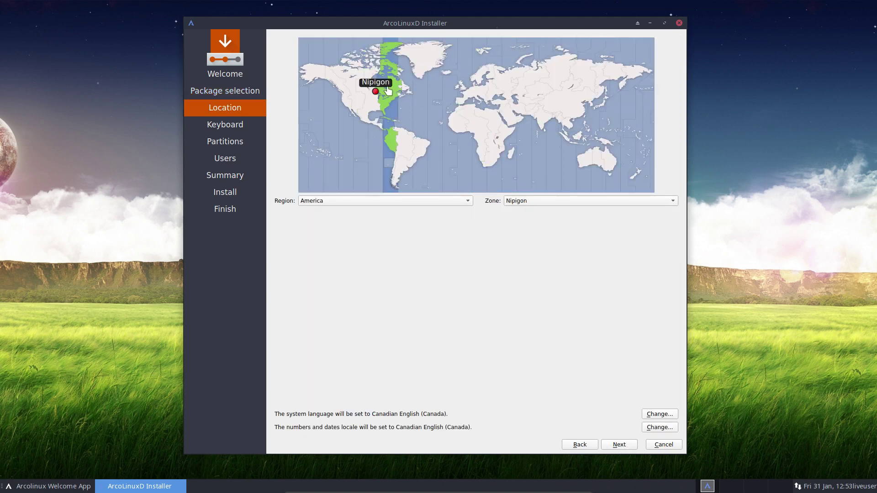
click(394, 85)
click(463, 93)
click(466, 94)
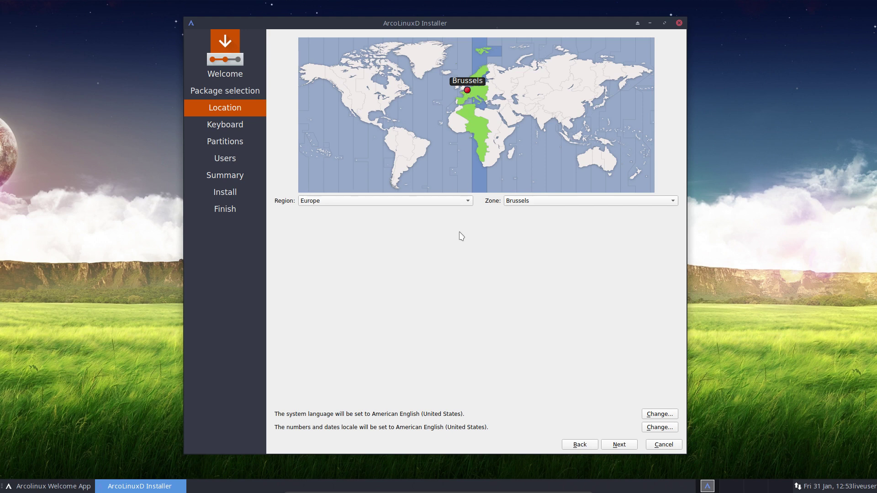
click(360, 202)
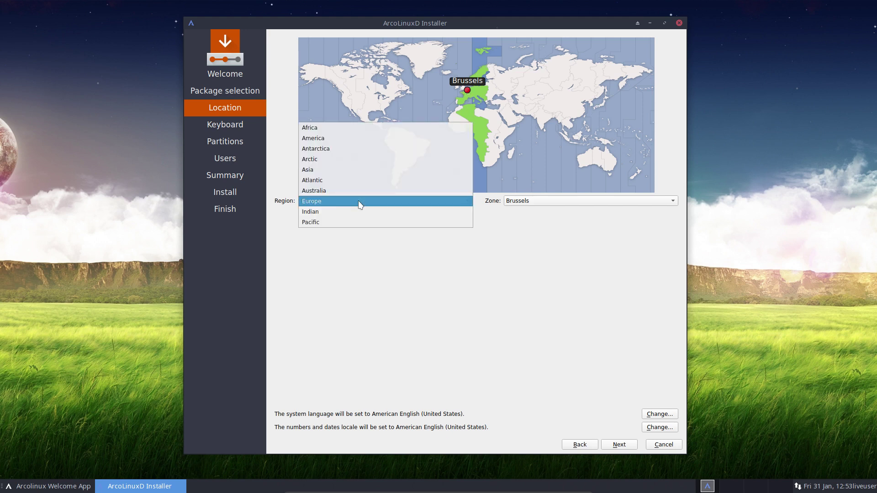
click(360, 203)
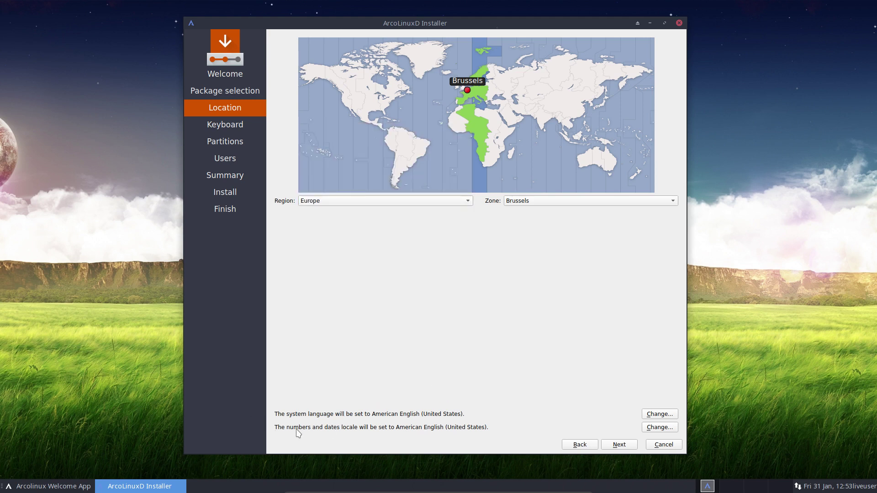
Choose the Belgian keyboard layout and advance to the Partitions page.
click(621, 446)
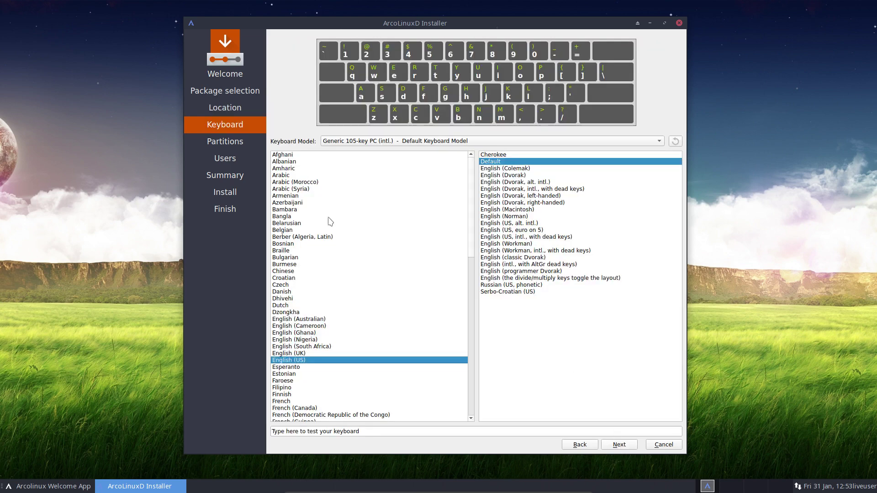
click(297, 231)
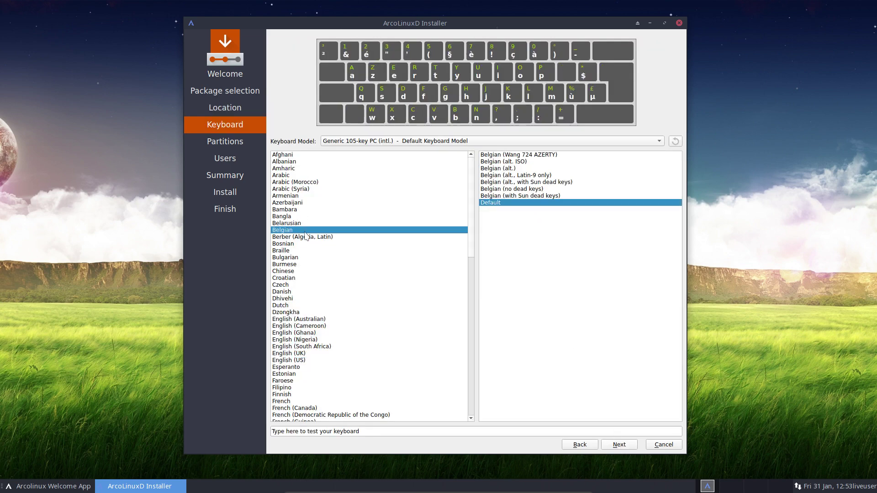
drag(452, 19, 449, 55)
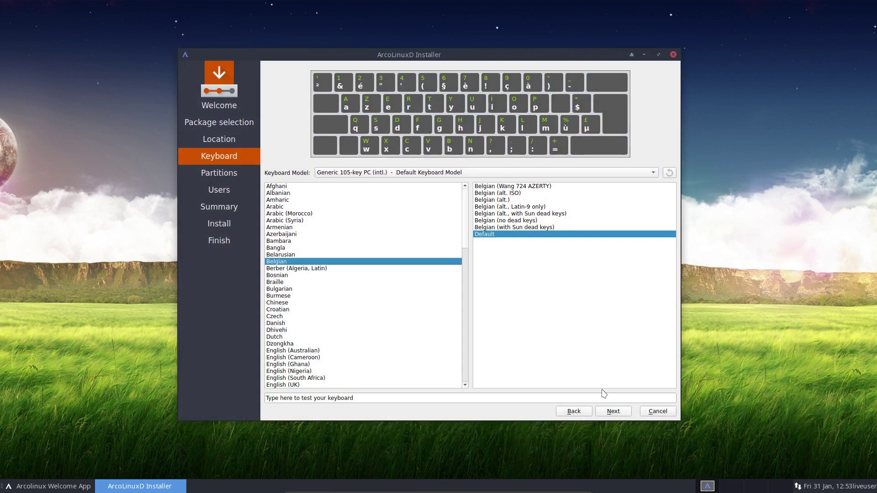
click(615, 411)
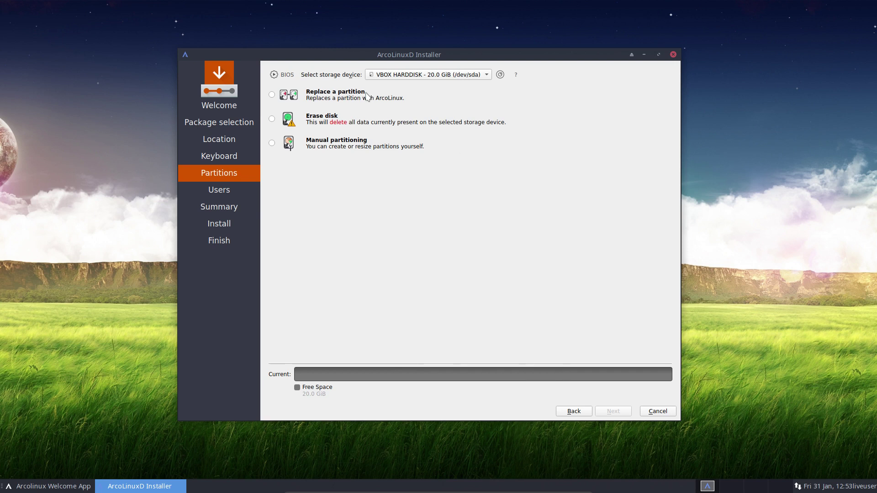
Select Erase disk with Swap (with Hibernate), giving 8.8 GiB swap, and tick Encrypt system.
click(272, 119)
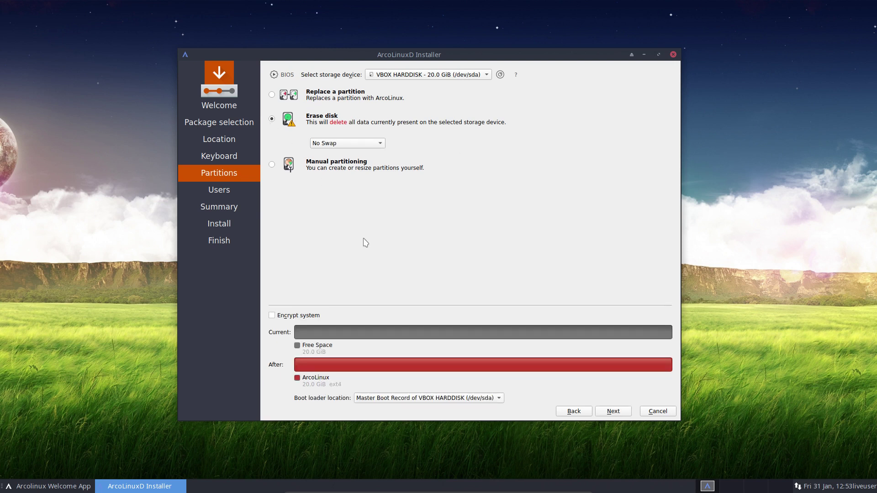
click(370, 144)
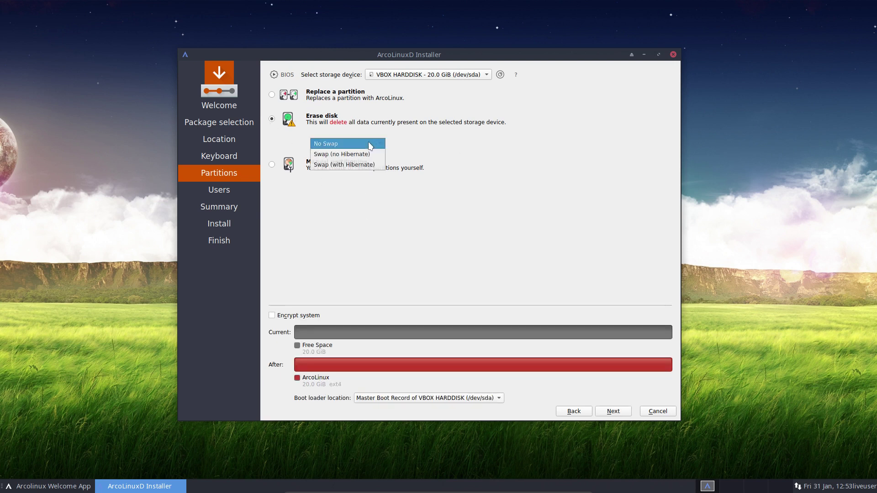
click(370, 155)
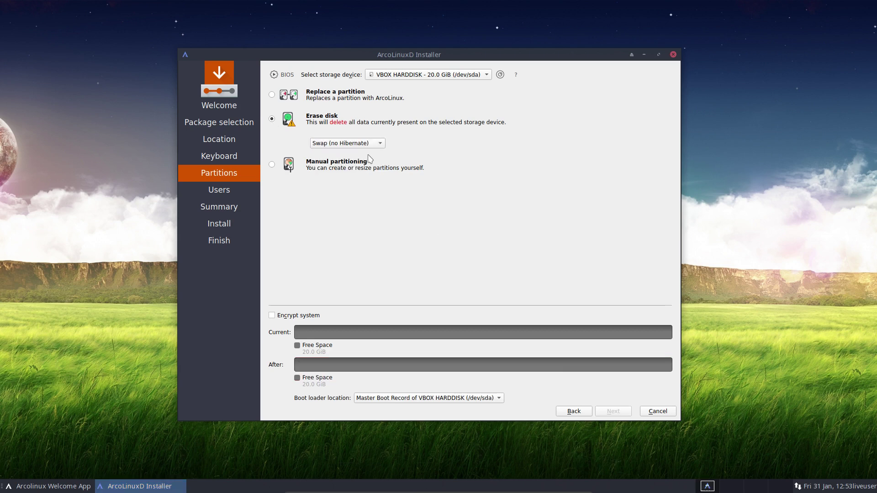
click(370, 144)
click(372, 162)
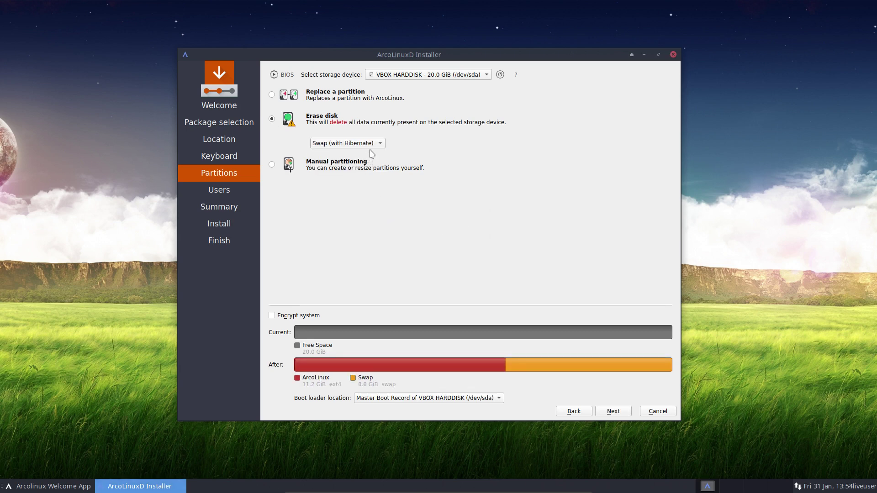
click(376, 145)
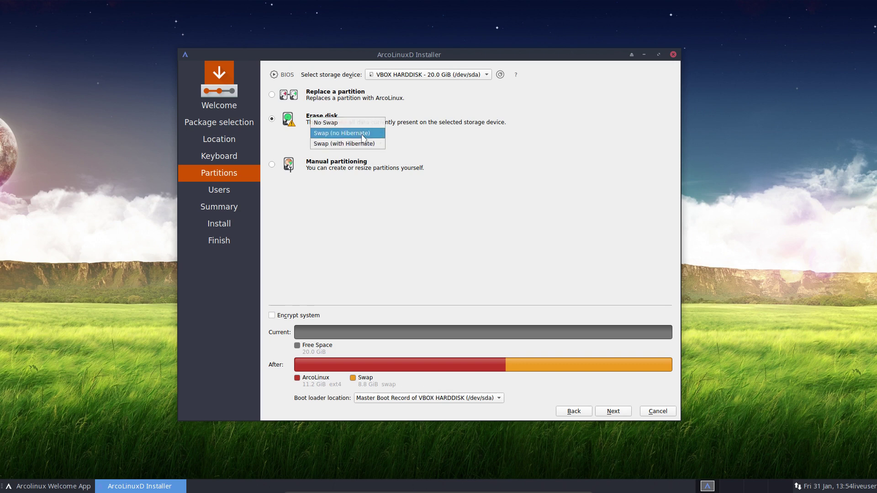
click(364, 134)
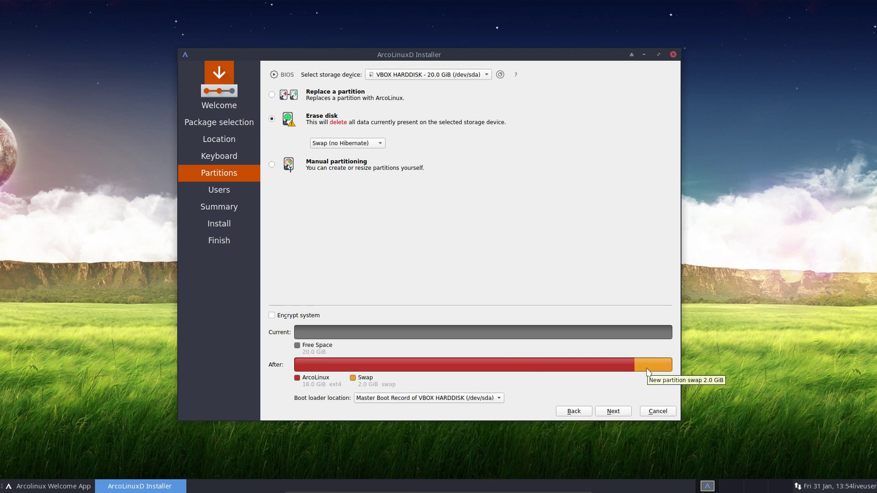
click(379, 143)
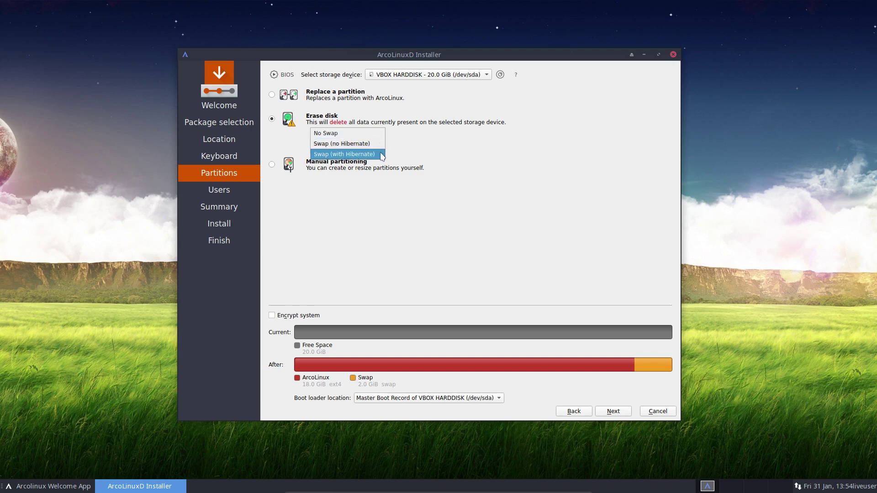
click(374, 152)
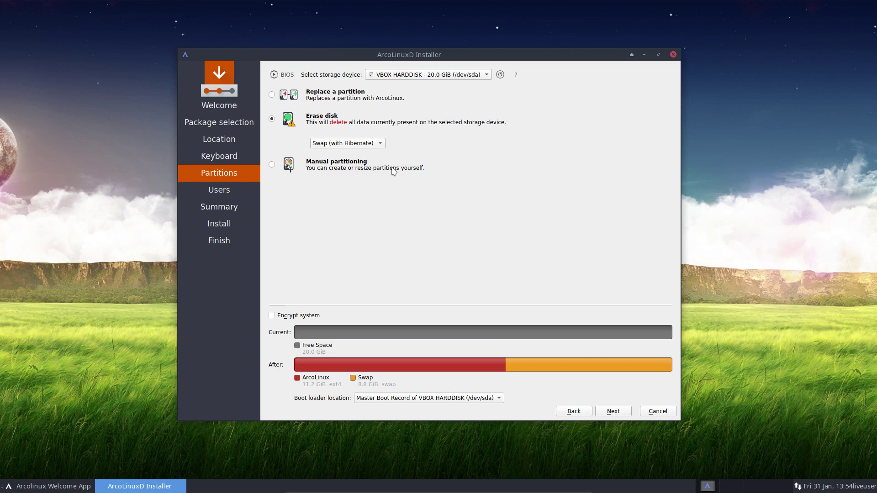
click(345, 143)
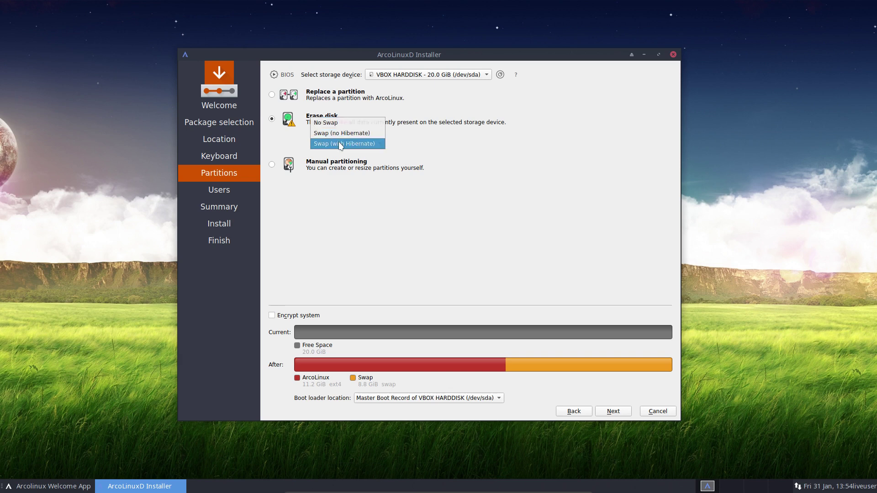
click(332, 234)
click(272, 315)
Try the encryption passphrase fields, then untick Encrypt system.
click(353, 316)
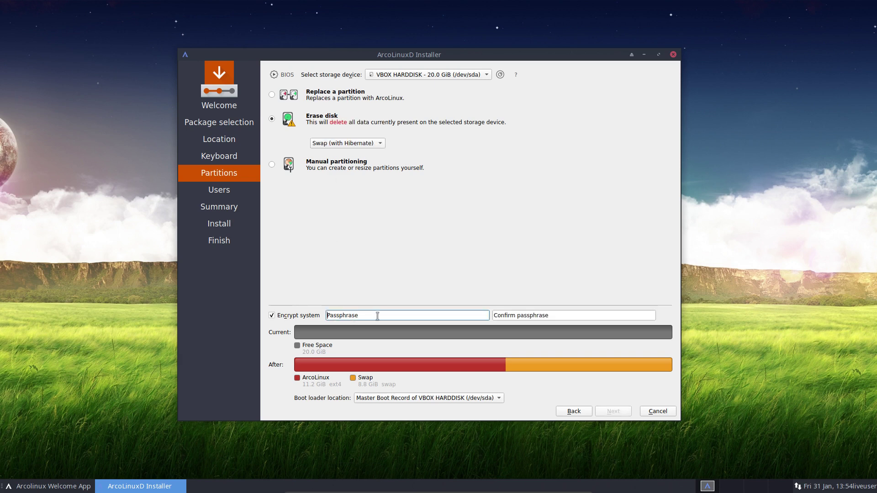
click(503, 315)
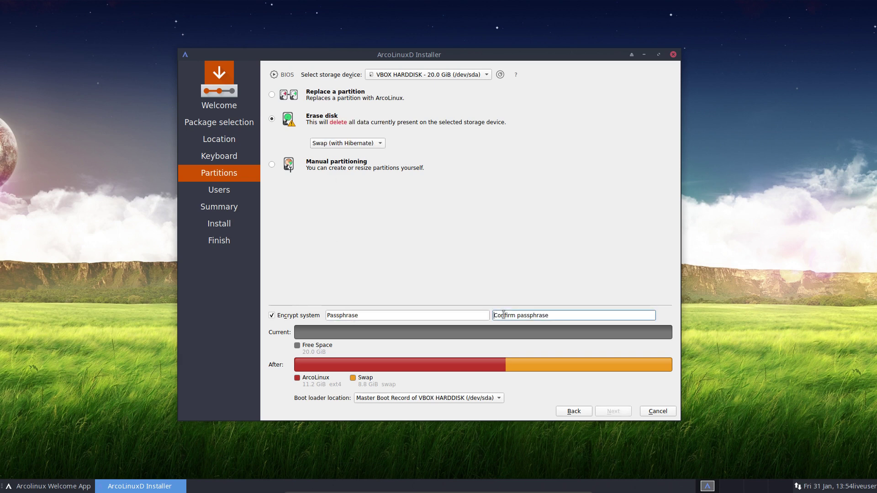
click(273, 316)
Set the swap option to No Swap, leaving one 20.0 GiB ext4 partition.
click(381, 144)
click(325, 124)
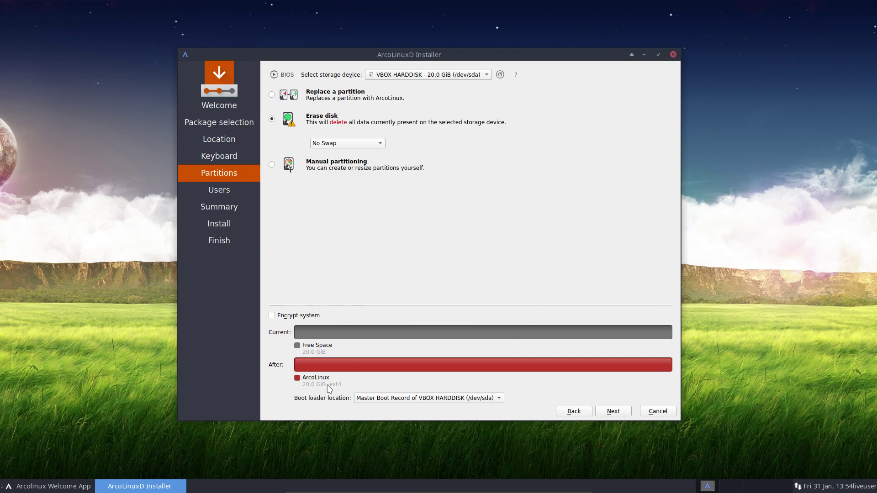
click(381, 143)
click(367, 165)
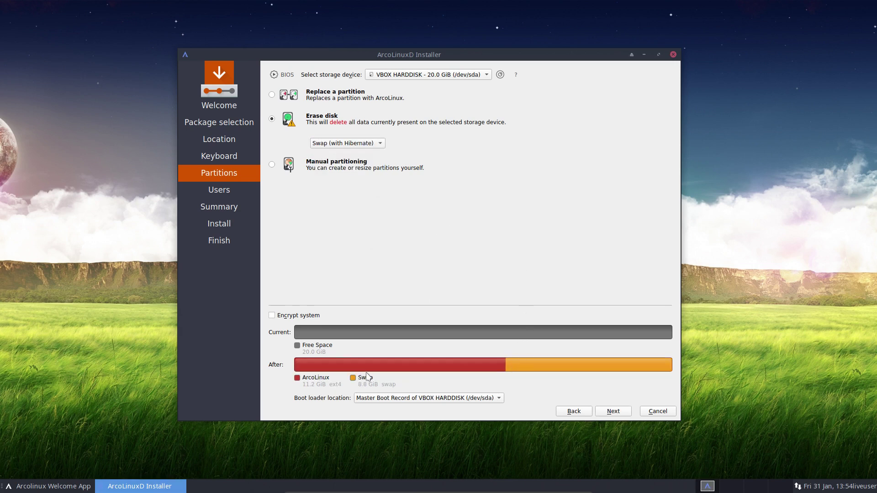
click(378, 143)
click(342, 128)
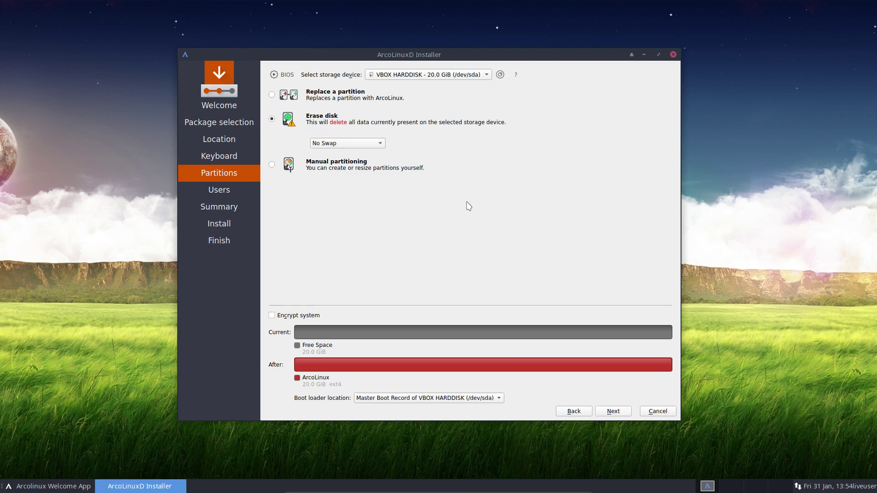
Enter the user's name and set the computer name to ArcoLinuxD.
click(613, 411)
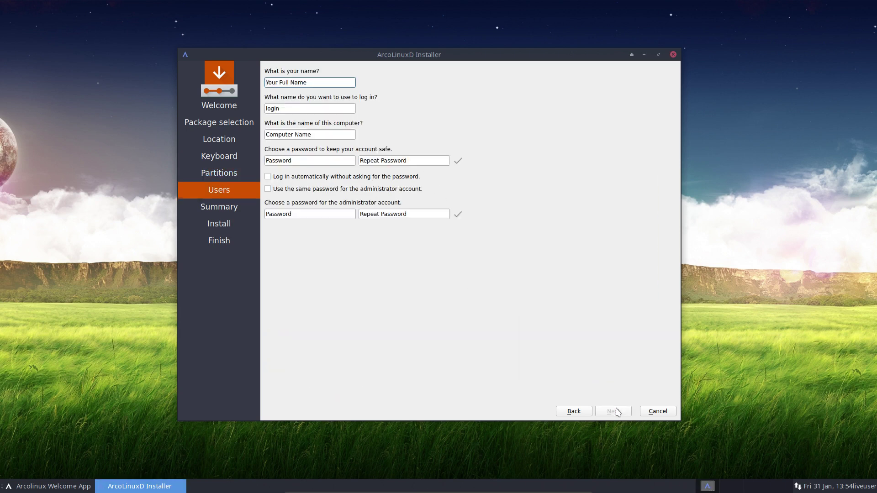
text(erik)
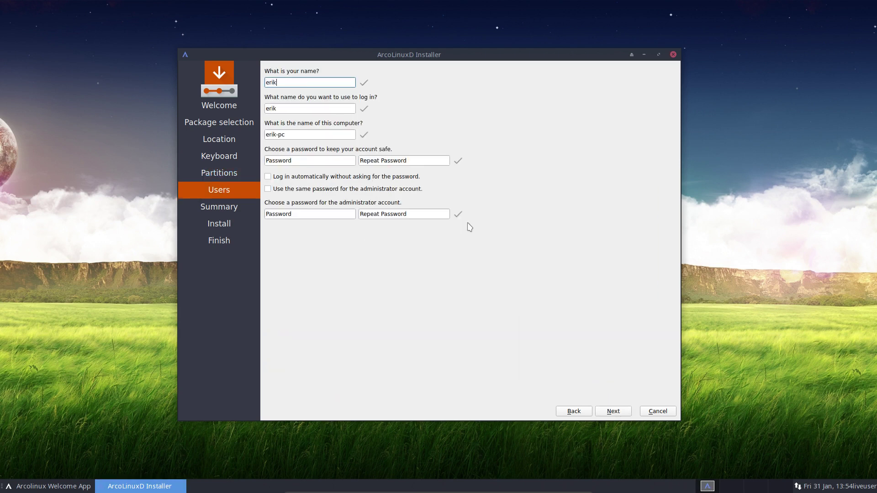
key(Tab)
key(Tab)
text(Ar)
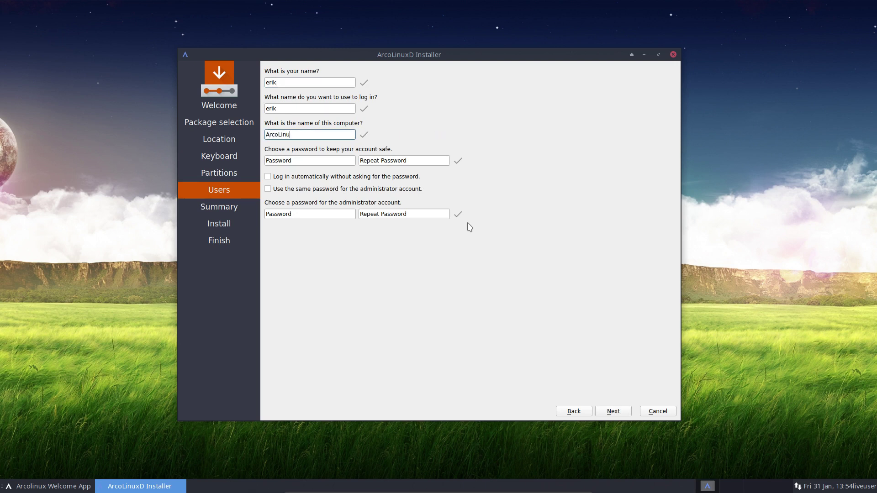
key(Tab)
Enter the account password twice, reuse it for the administrator, and reach the Summary.
text(test)
key(Tab)
text(test)
key(Tab)
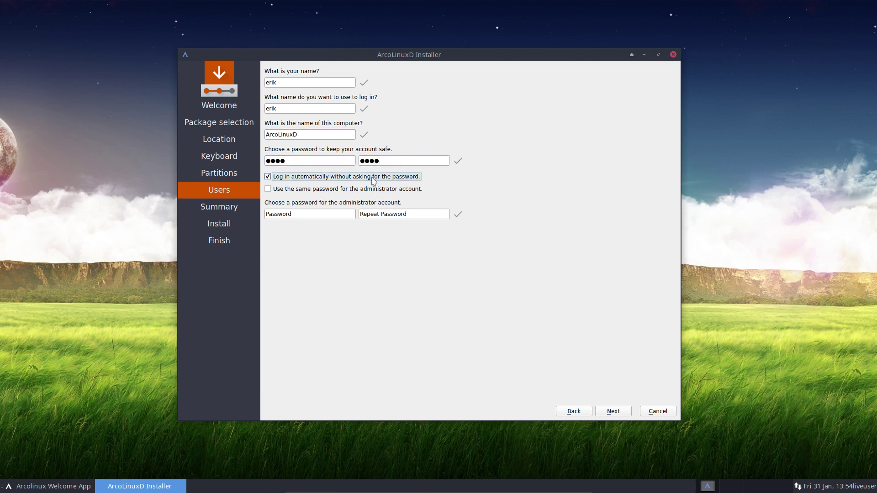
click(338, 189)
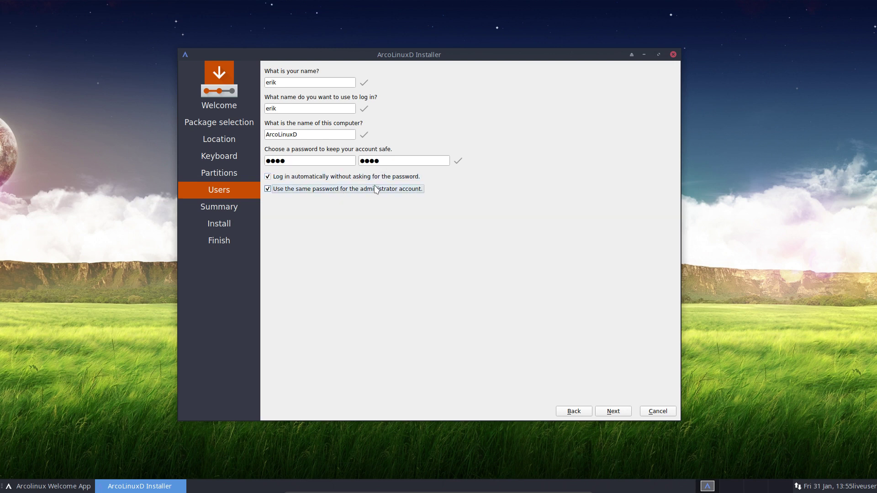
click(624, 415)
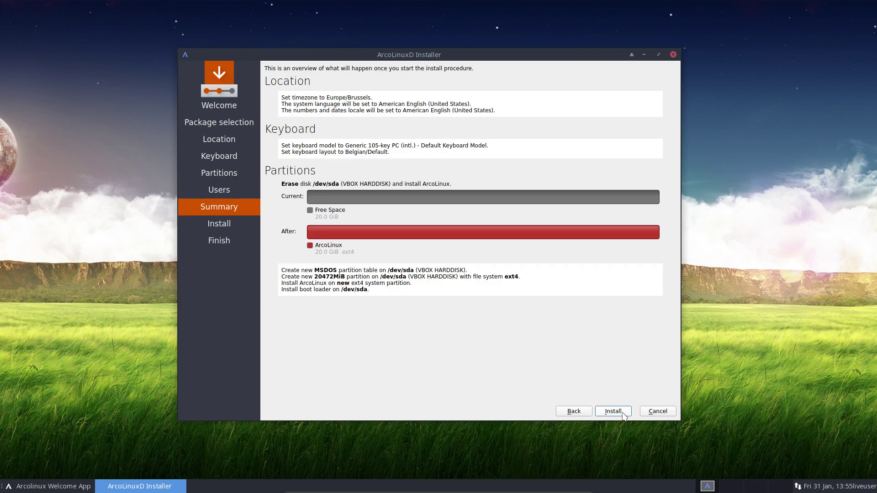
Run the ArcoLinuxD installation until the All done page shows with Restart now ticked.
click(624, 414)
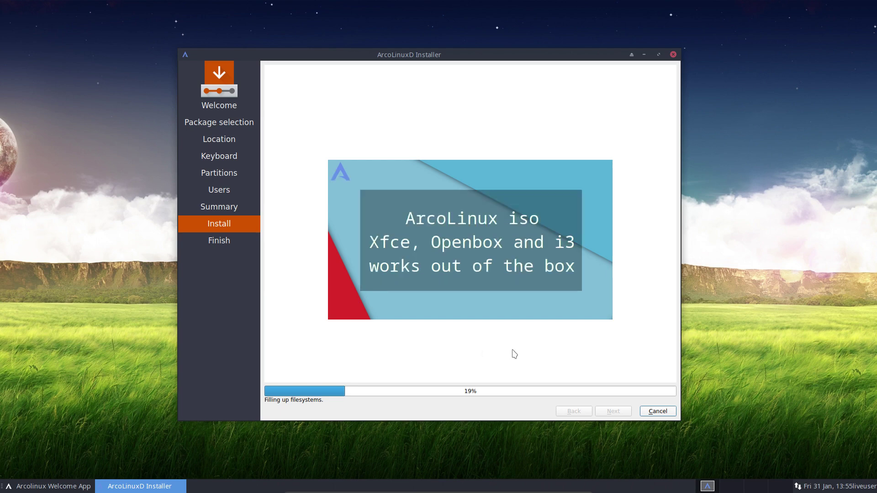
key(ctrl+f)
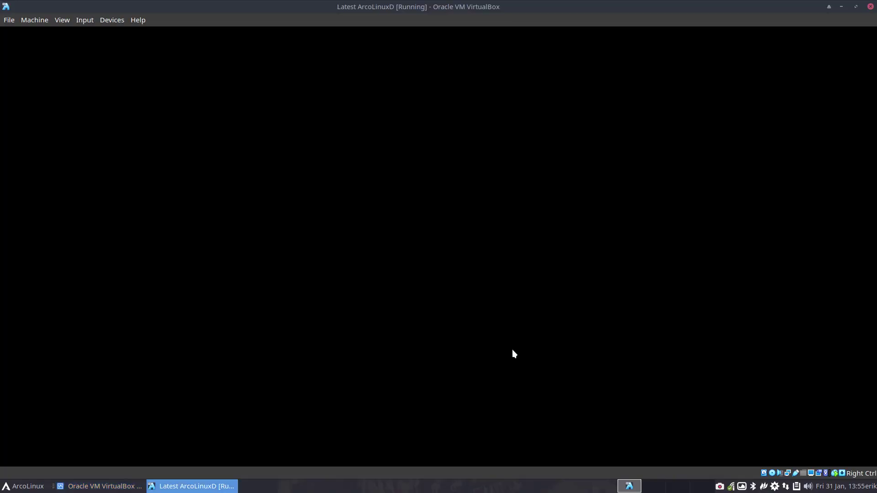
right_click(731, 486)
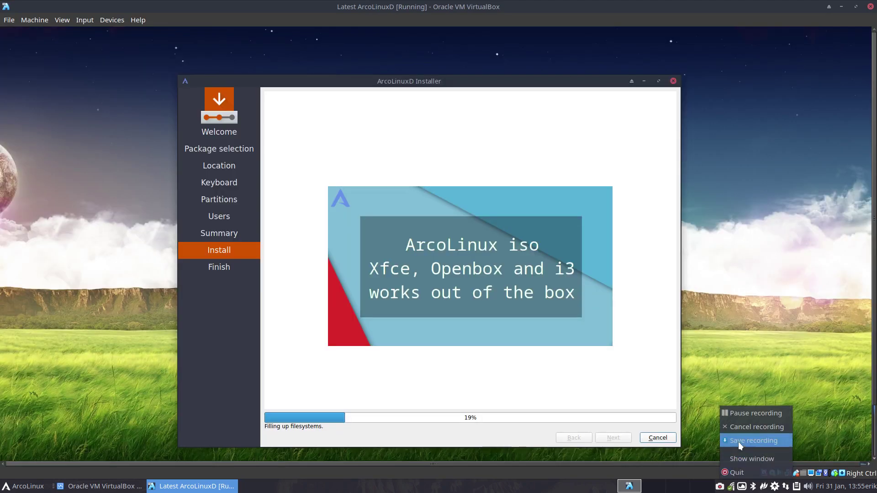
click(749, 413)
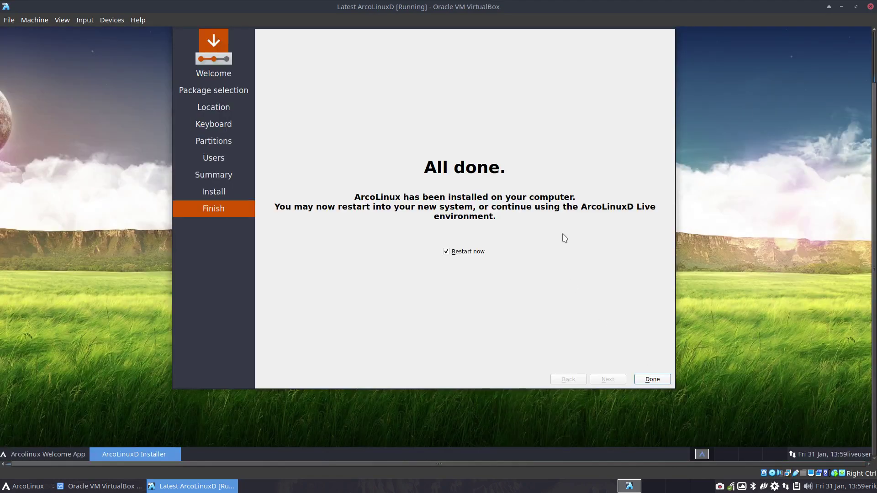
key(ctrl+f)
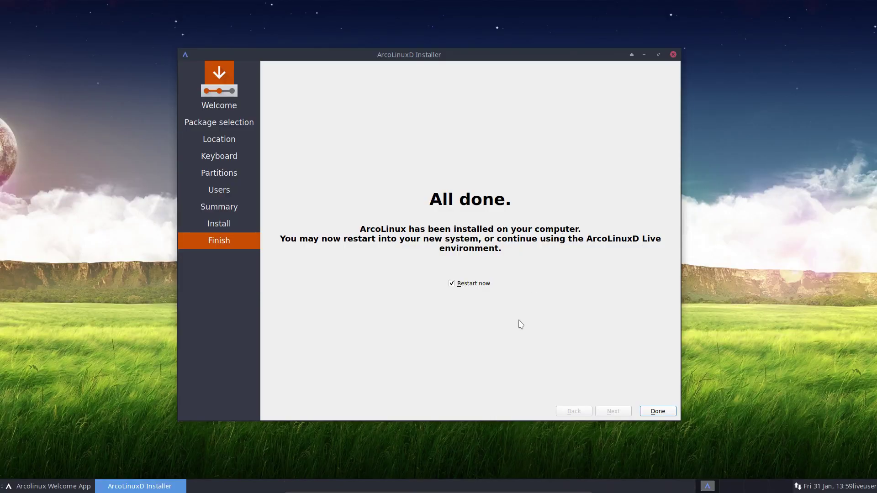
Finish the installer with Restart now ticked to reboot to the tty1 login prompt.
click(658, 413)
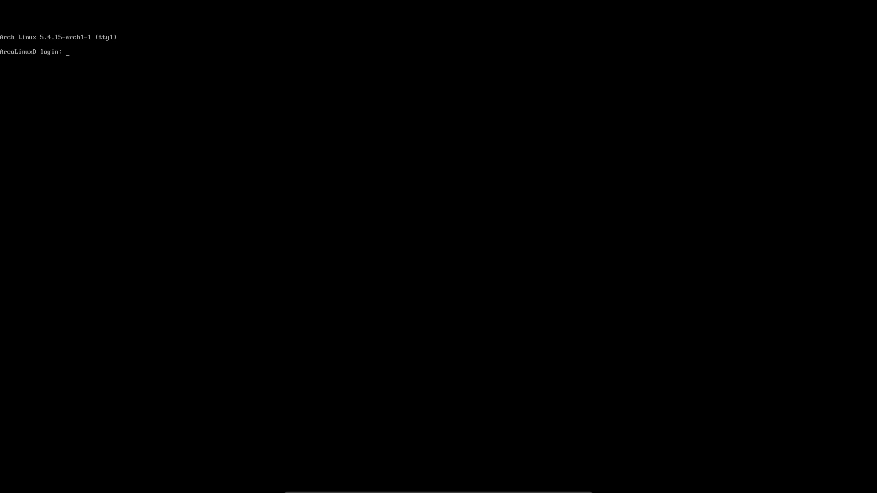
Log in at tty1 and type the command sudo systemctl enable lightdm.
text(k)
key(Return)
key(Return)
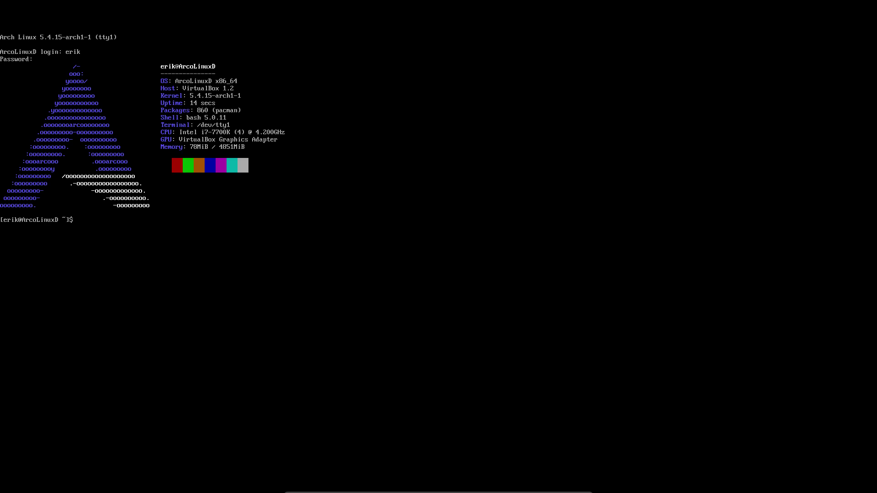
text(sudo systemctl enable)
text(lightdm)
Enable LightDM with sudo, then rerun the command with -f to force-enable it.
key(Return)
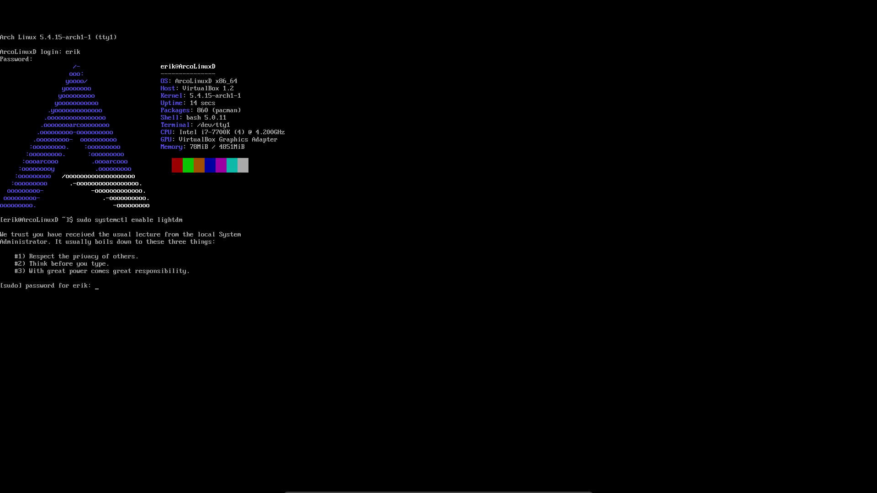
key(Return)
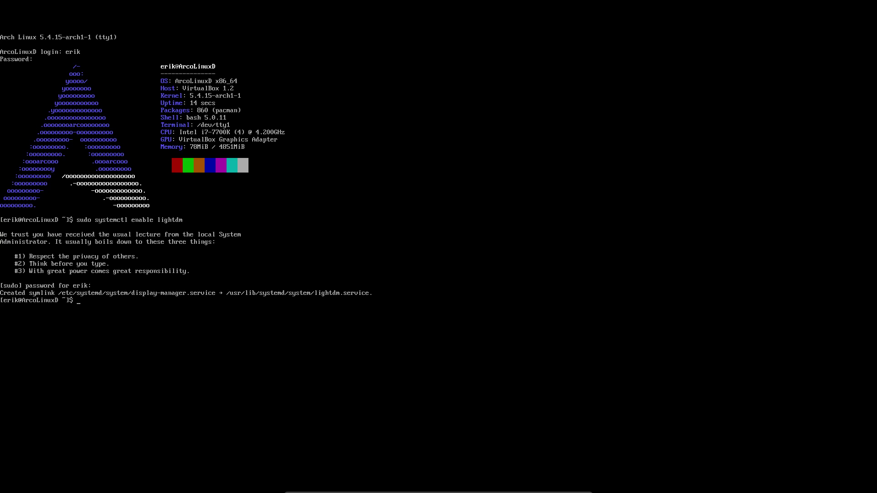
key(Up)
text(-f)
key(Return)
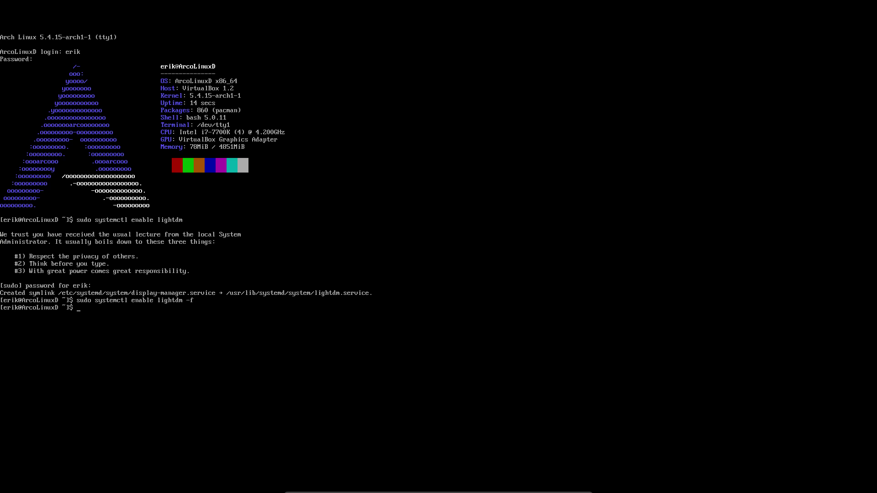
text(sr)
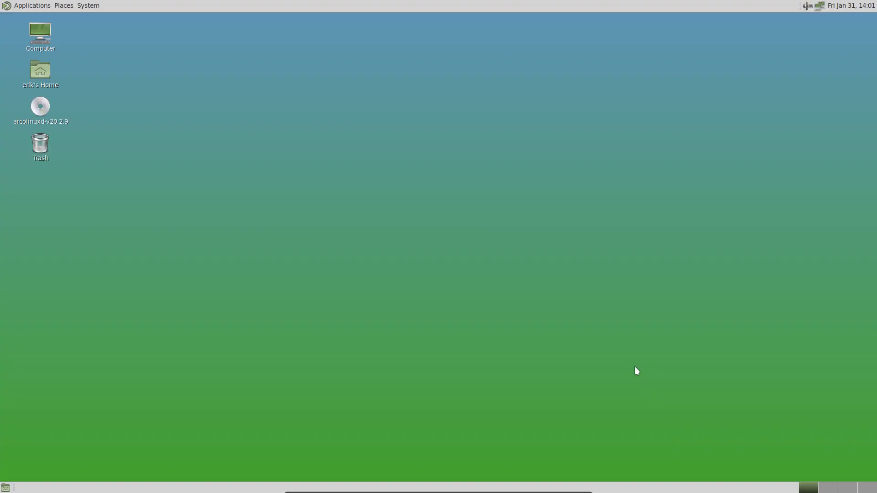
click(29, 8)
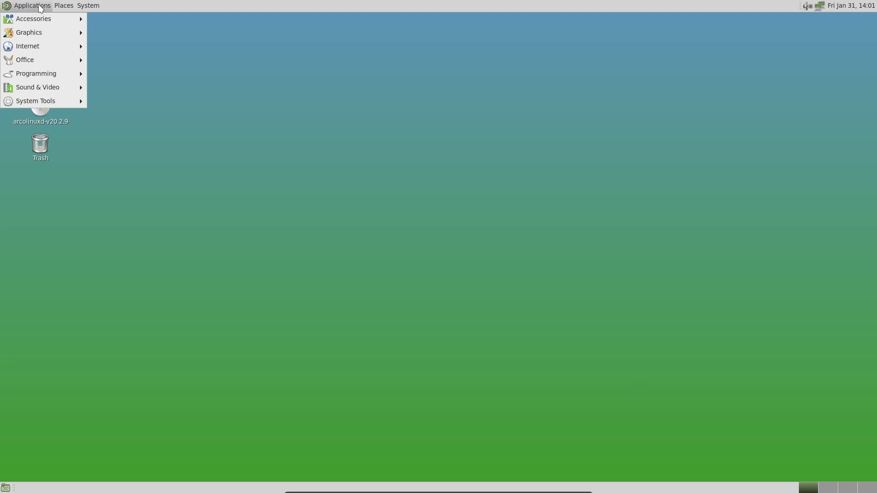
mouse_move(42, 39)
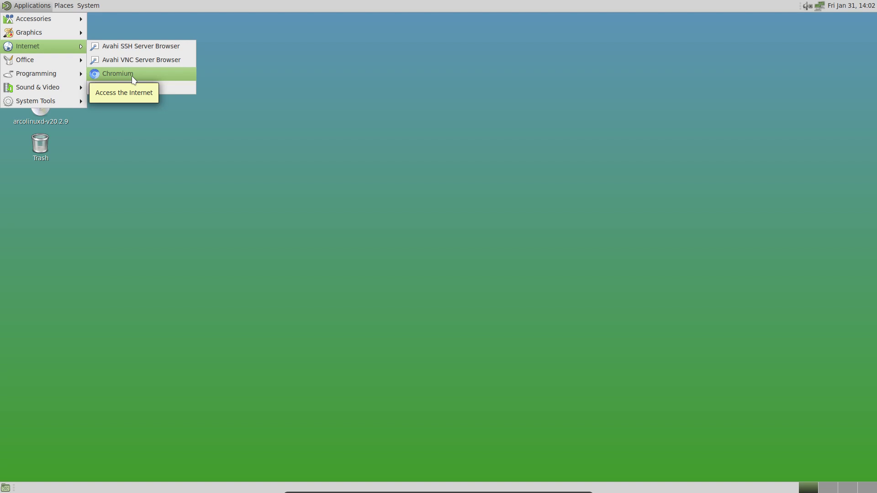
mouse_move(64, 102)
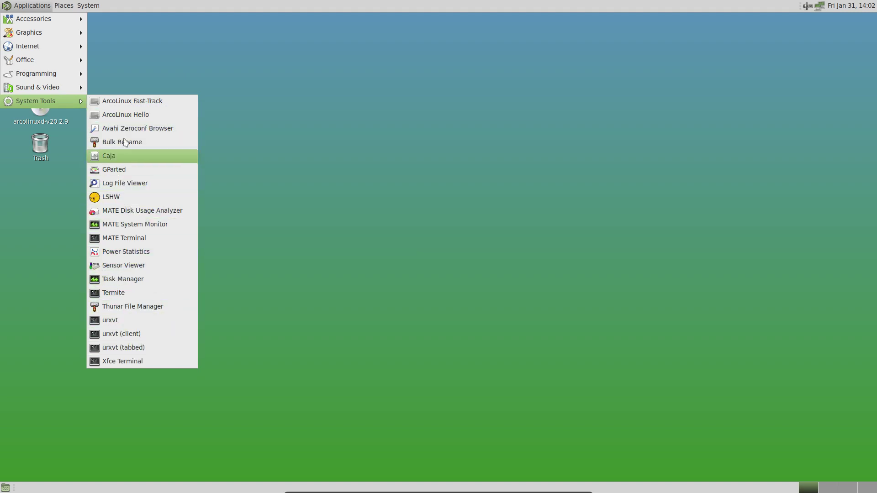
mouse_move(95, 11)
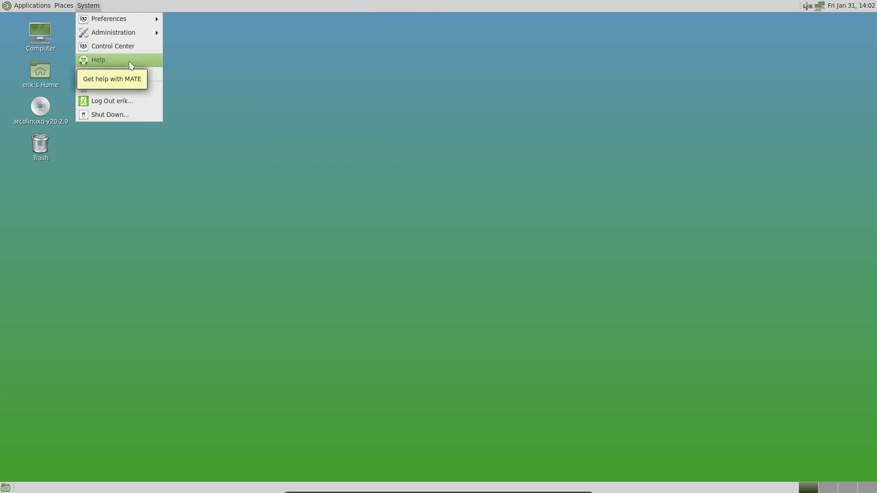
click(544, 132)
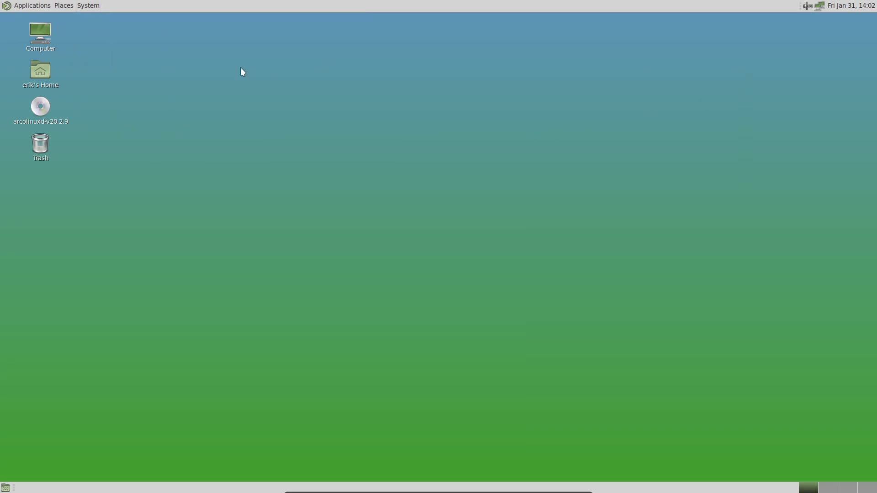
Log out of MATE and log back in to the Xfce session through LightDM.
click(88, 5)
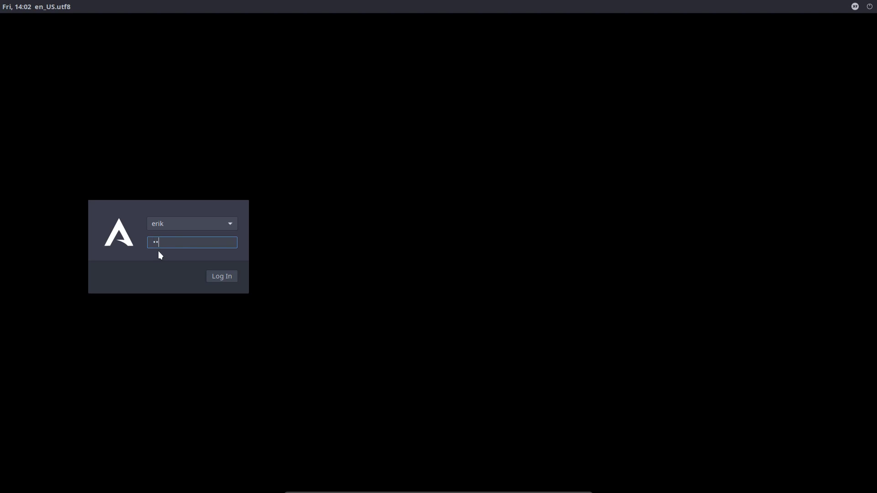
key(Return)
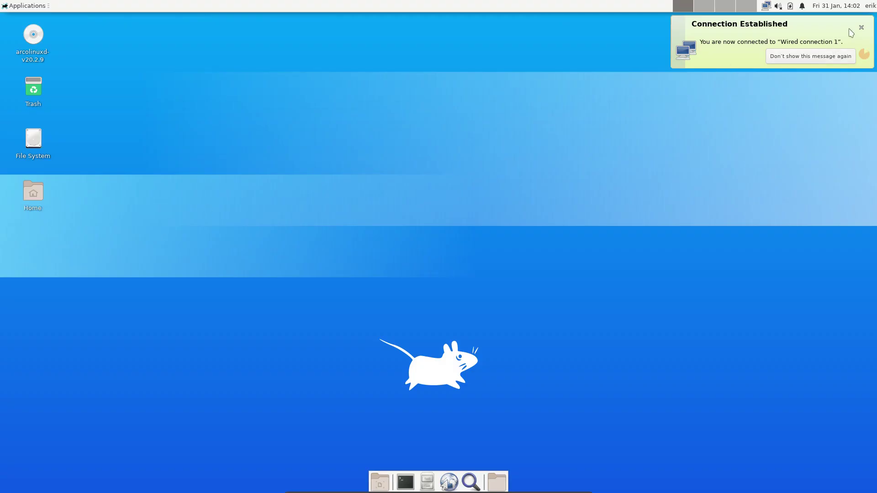
Dismiss the Connection Established notice, browse the Applications menu, then close it.
click(860, 27)
click(17, 6)
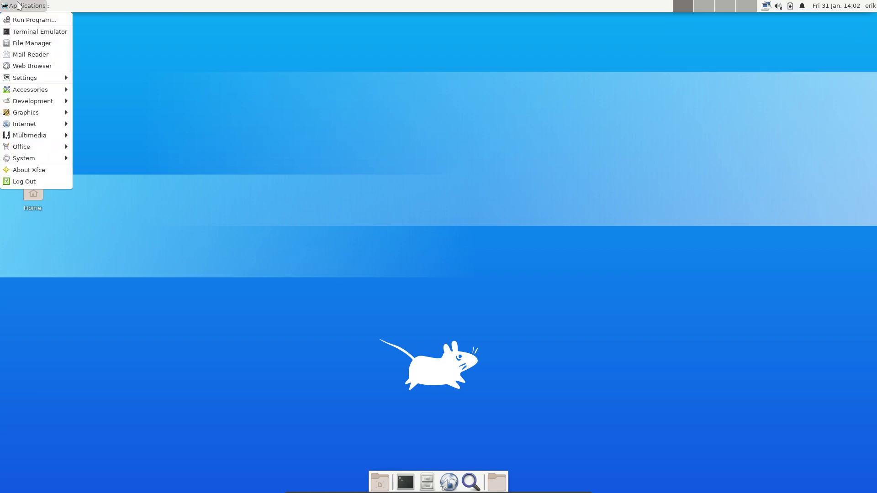
mouse_move(28, 91)
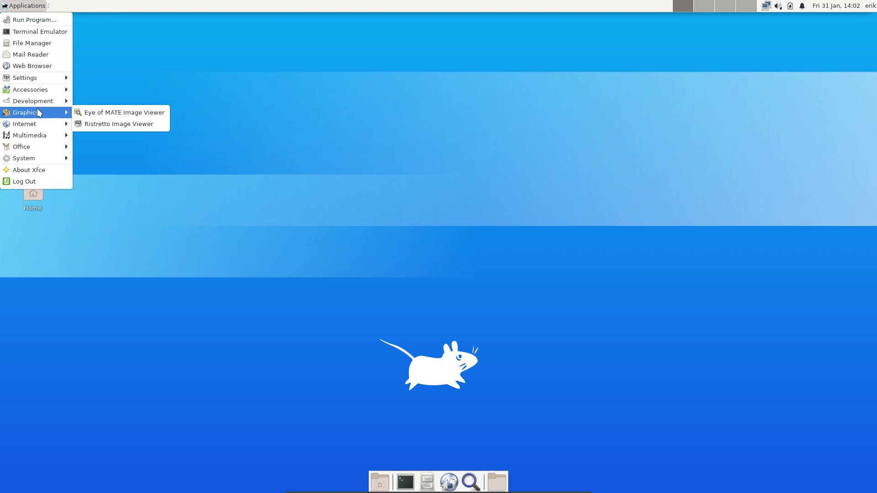
mouse_move(41, 126)
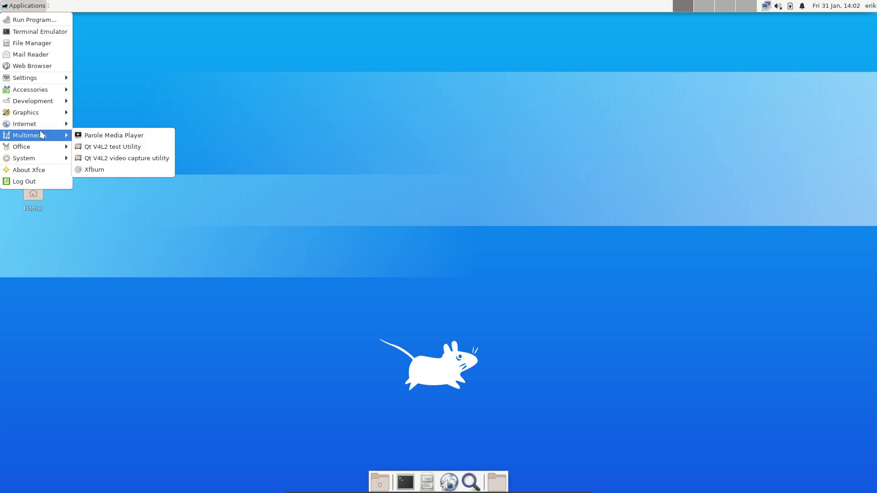
click(323, 109)
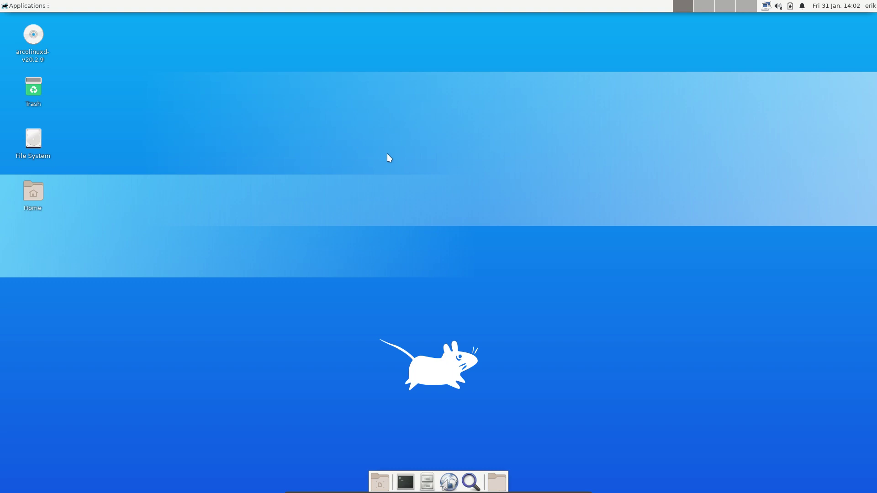
Open a centred Xfce Terminal showing neofetch, then a file manager window via the dock folder icon.
key(ctrl+alt+t)
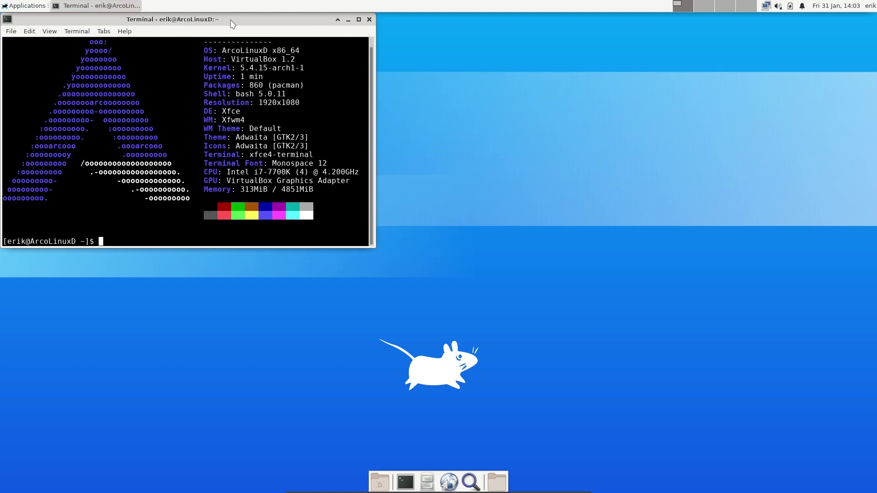
drag(231, 21, 318, 92)
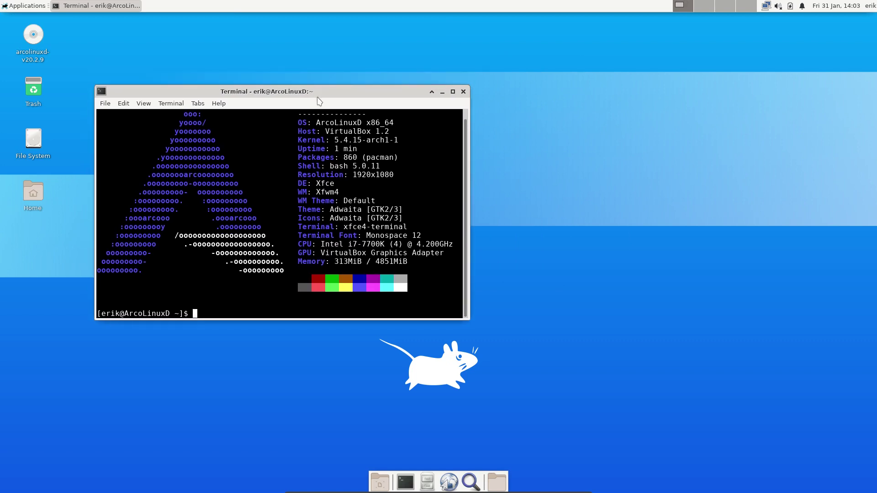
click(505, 144)
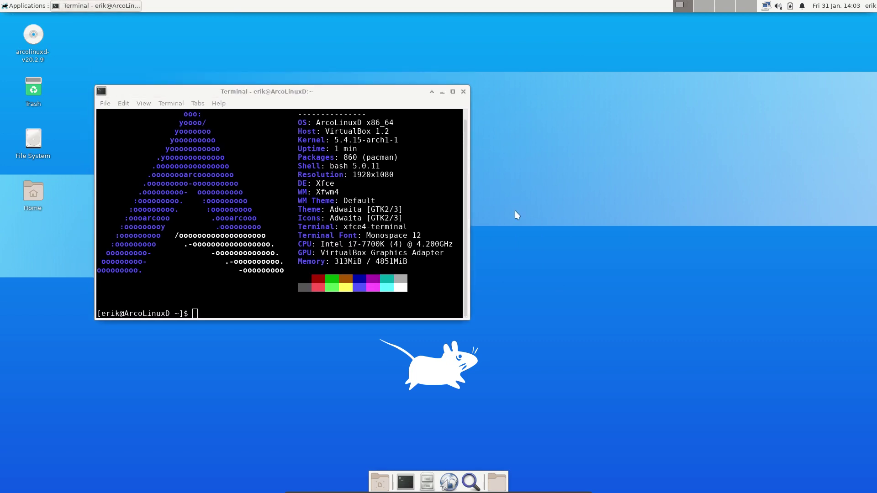
click(497, 482)
click(524, 444)
Browse Thunar from File System to /etc/skel and select its five items.
click(345, 200)
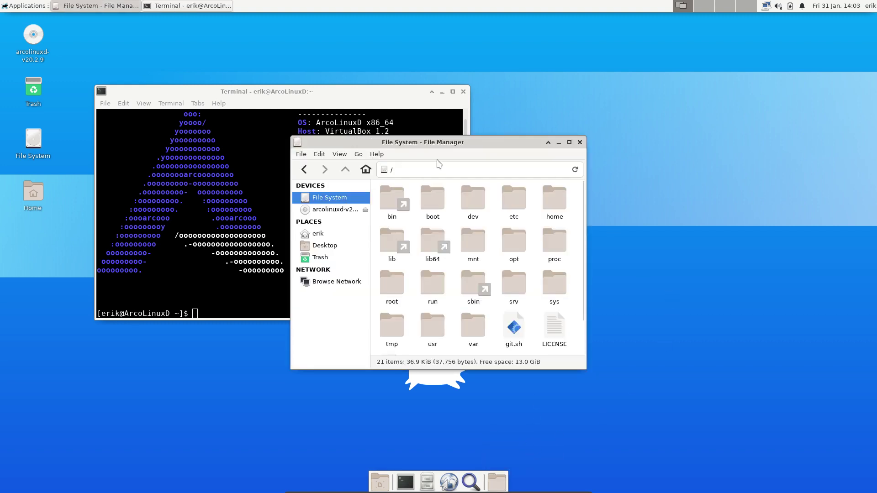
drag(448, 142, 661, 118)
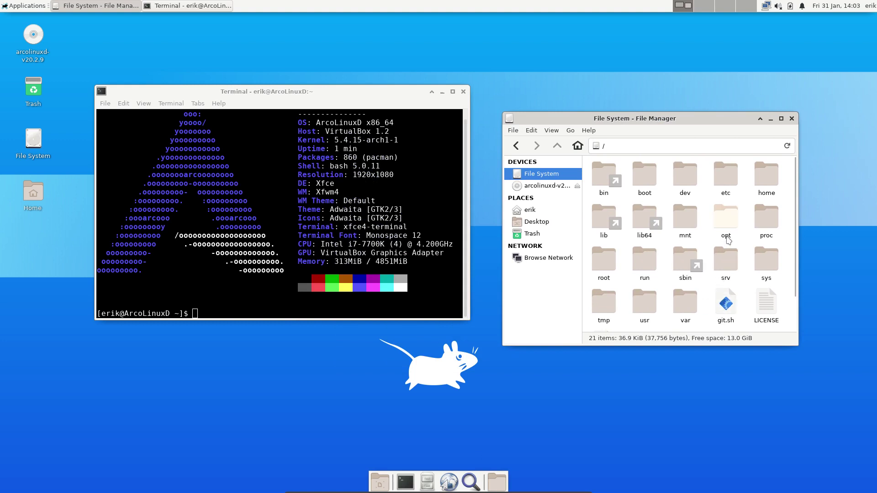
double_click(727, 176)
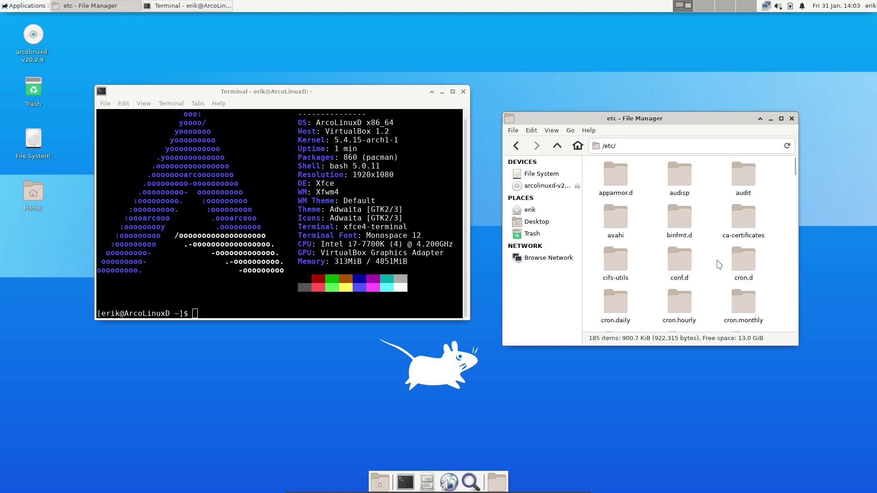
scroll(719, 264, down, 2)
scroll(716, 261, down, 2)
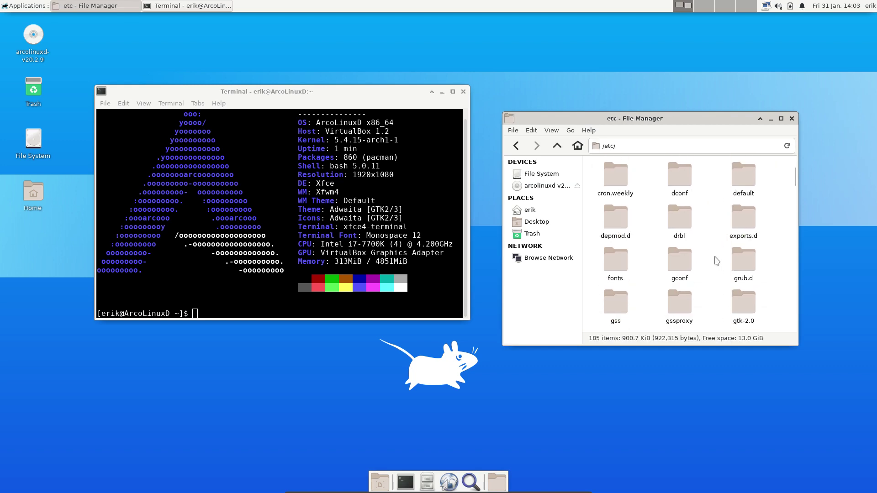
text(skl)
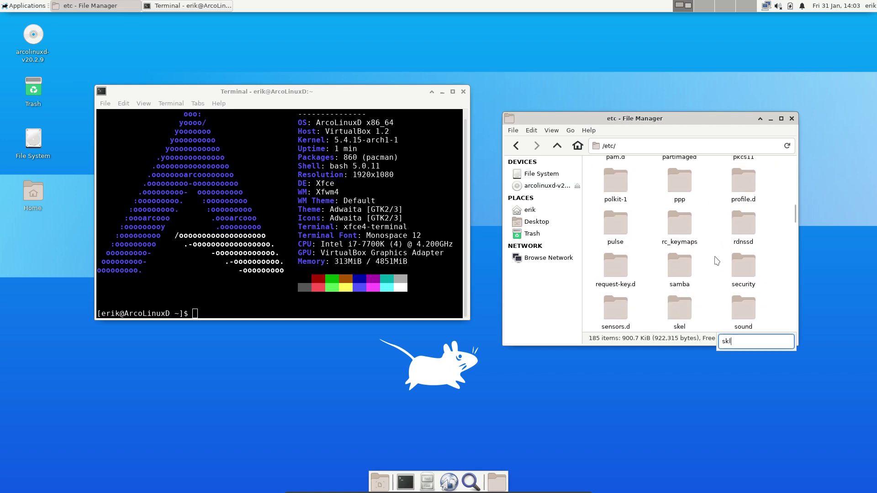
double_click(688, 313)
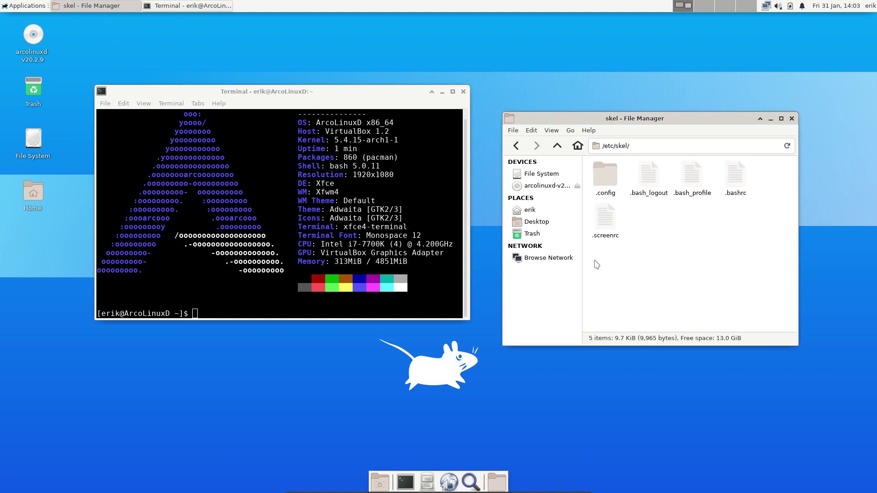
drag(597, 264, 744, 169)
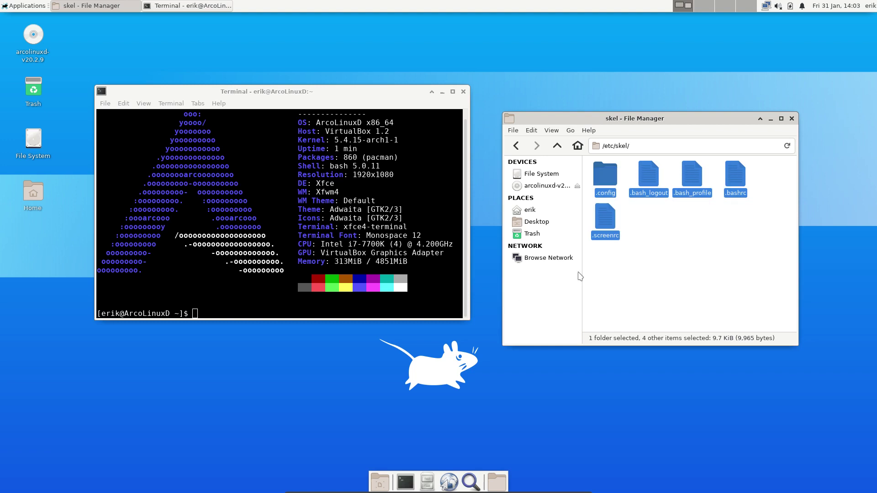
Run 'alias skel' in the terminal to display the skel alias definition.
click(235, 313)
text(alias)
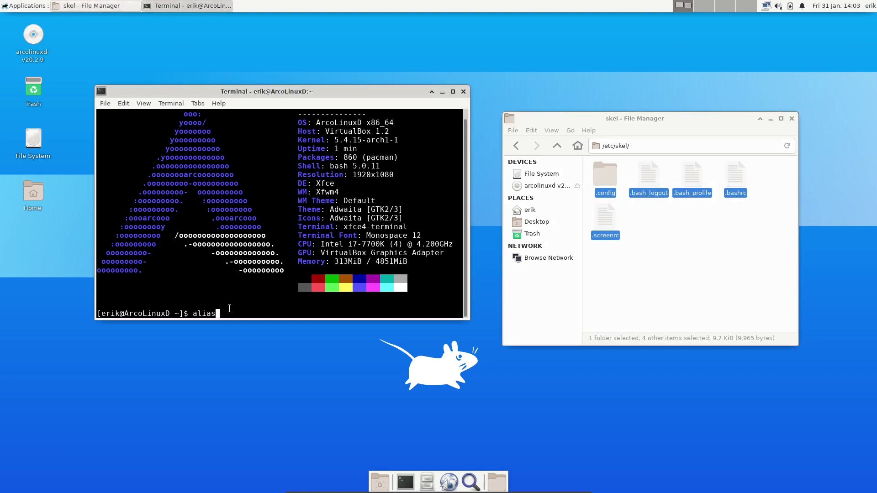
text( skel)
key(Return)
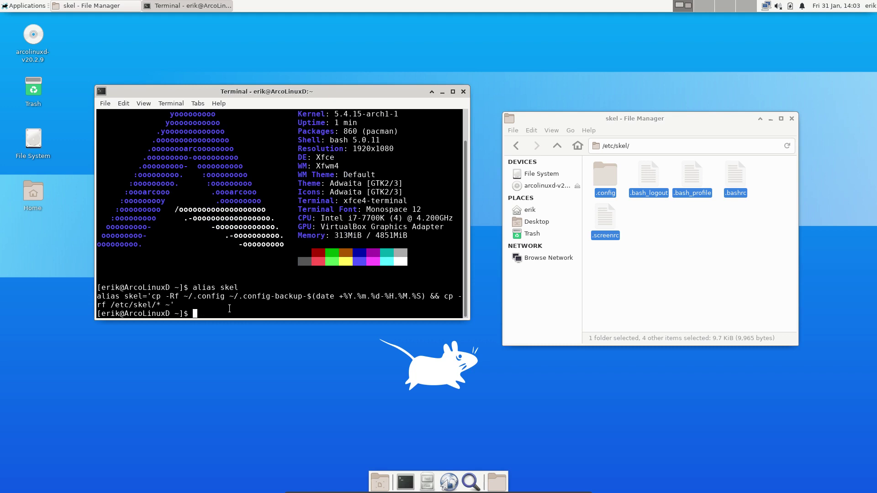
drag(597, 262, 760, 168)
click(761, 216)
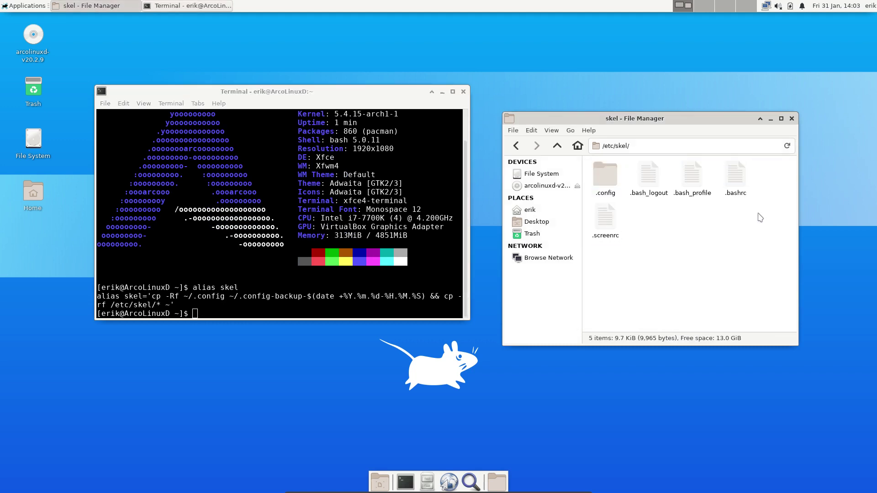
Browse /etc/skel/.config and open the neofetch folder with its 33 ArcoLinux logo images.
double_click(605, 176)
click(615, 195)
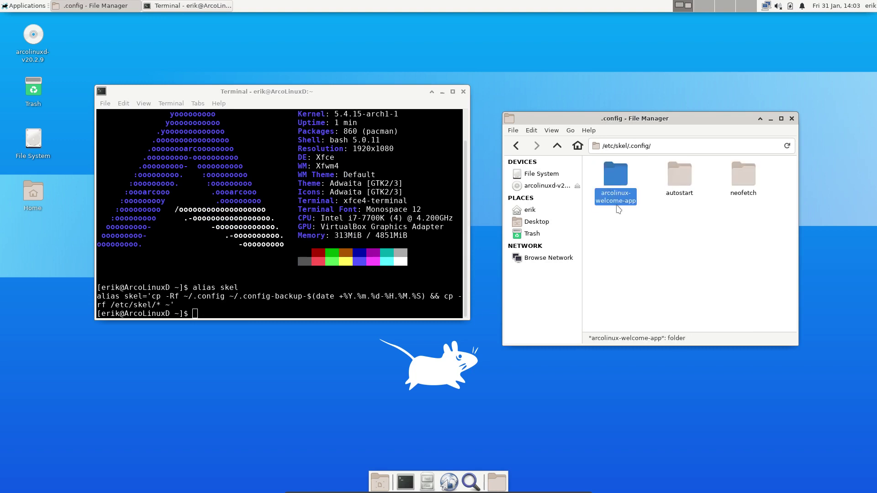
double_click(680, 176)
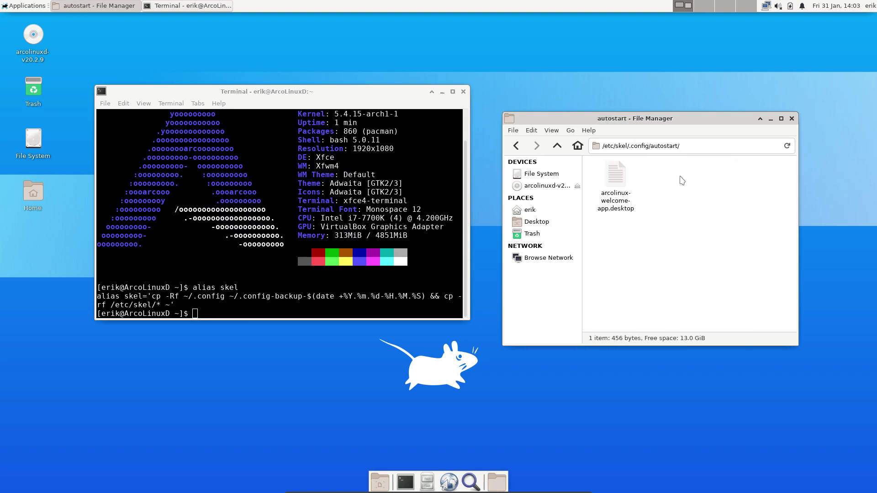
click(557, 147)
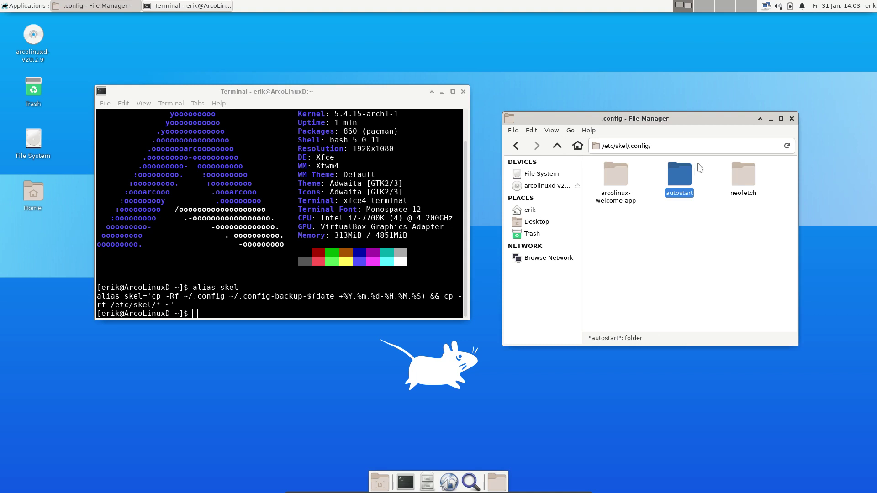
click(753, 172)
double_click(753, 171)
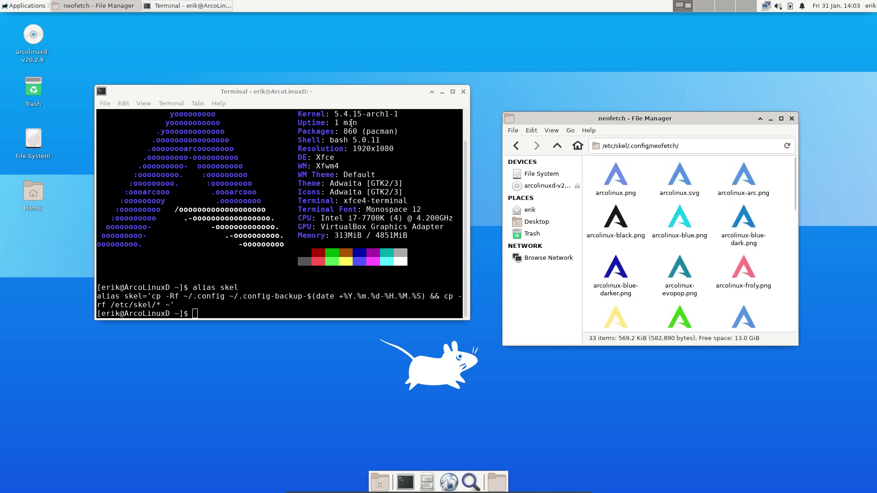
Enlarge the terminal and run the 'skel' alias to copy /etc/skel into home.
drag(308, 93, 294, 133)
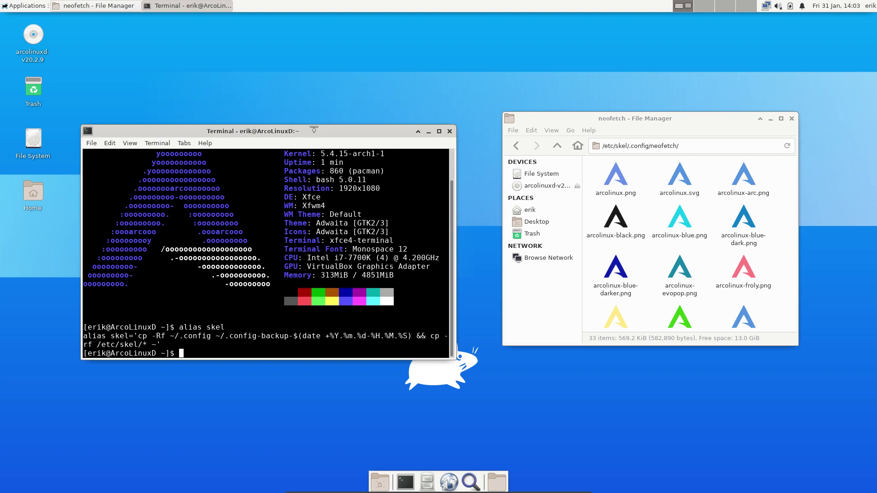
drag(314, 129, 315, 52)
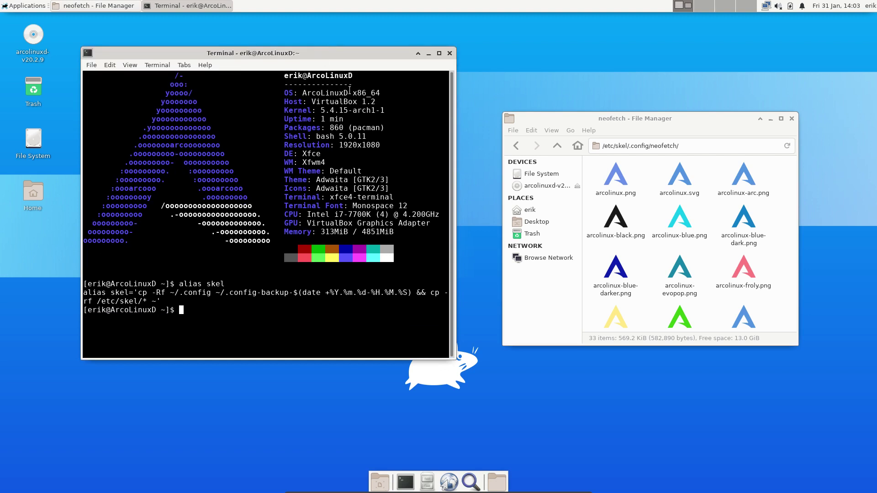
drag(355, 94, 379, 94)
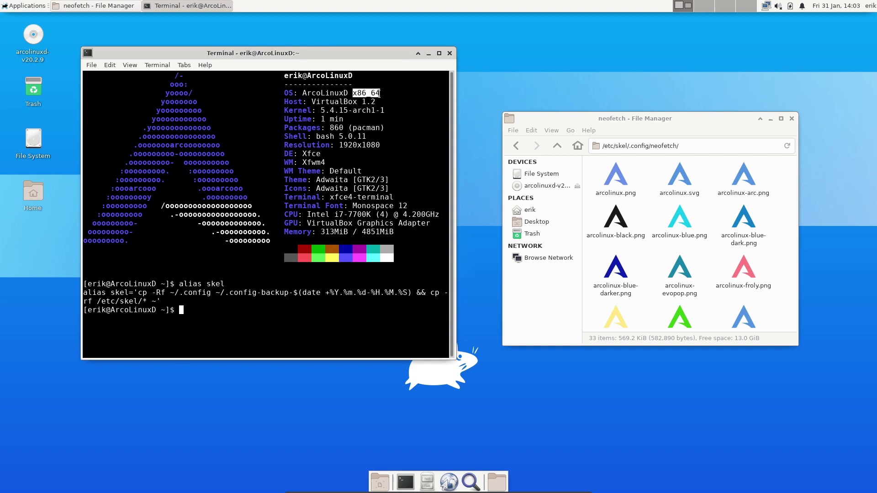
click(267, 302)
text(skel)
key(Return)
Open a second terminal whose neofetch reports ArcoLinuxD v20.2.9, arranging windows to compare.
key(ctrl+alt+t)
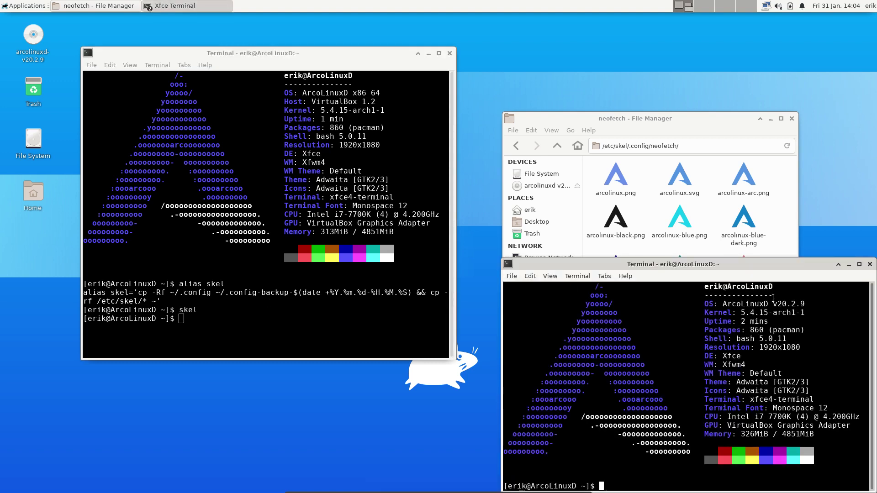
drag(795, 305, 772, 304)
click(808, 304)
drag(312, 101, 375, 101)
click(774, 322)
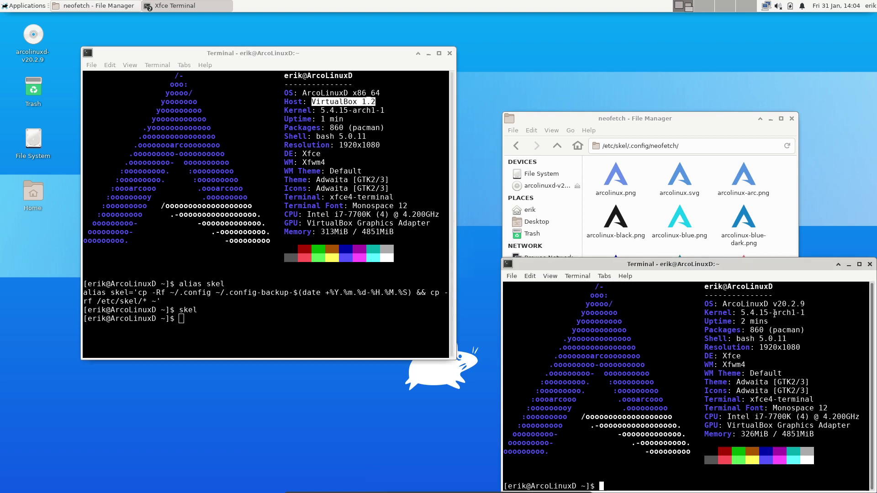
drag(755, 266, 743, 223)
drag(653, 119, 659, 40)
click(723, 316)
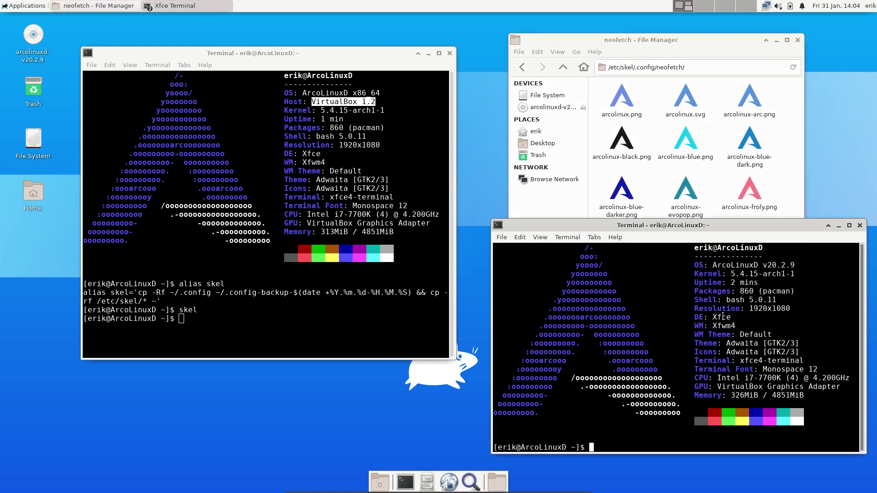